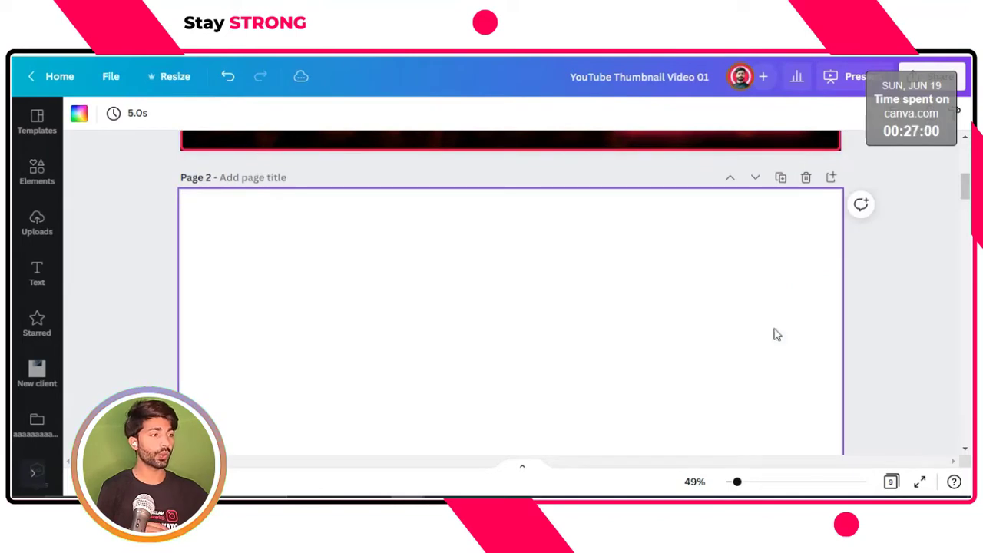
Add a text box to the blank second page, duplicate it and place the copy centred directly beneath the original
left_click_drag(967, 181, 966, 196)
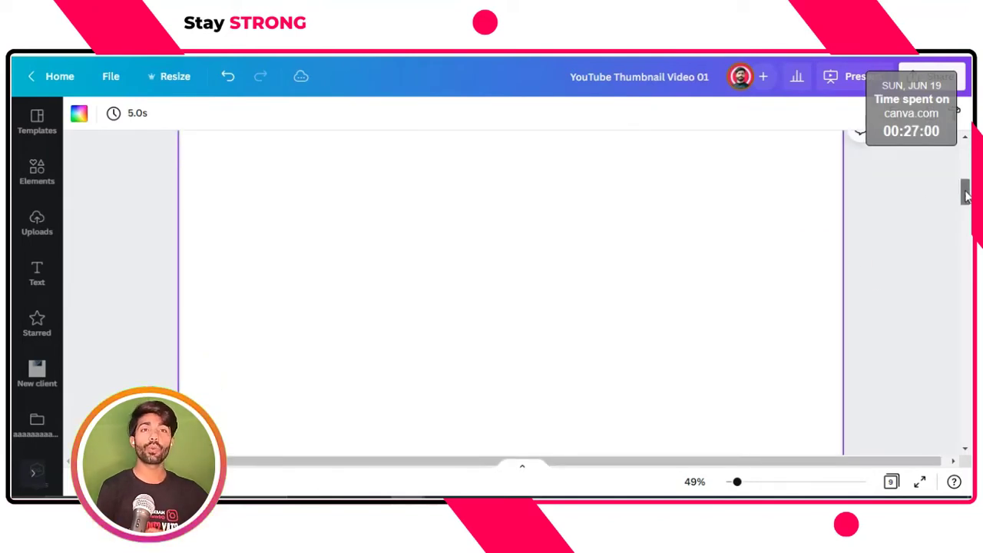
left_click(452, 257)
key("t")
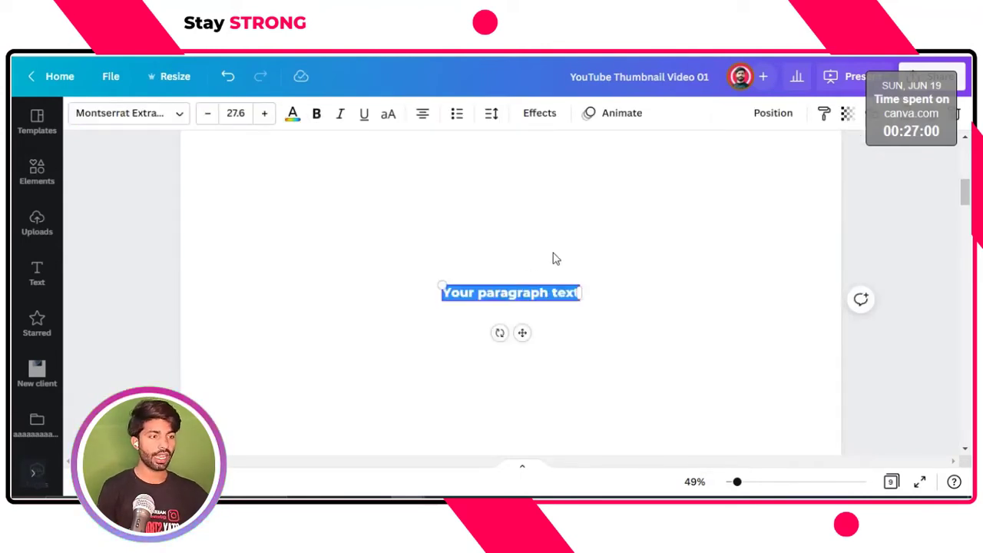
left_click(509, 304)
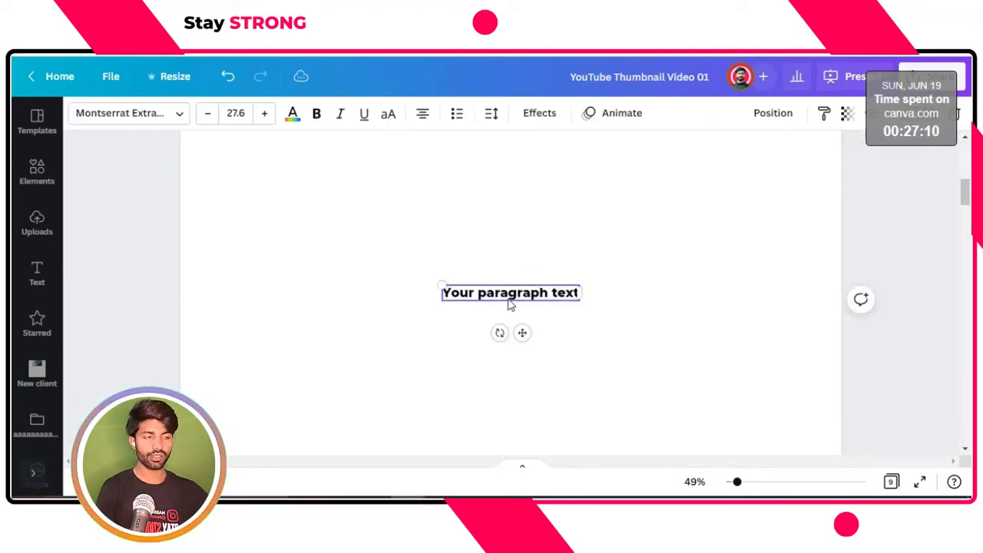
key("ctrl+d")
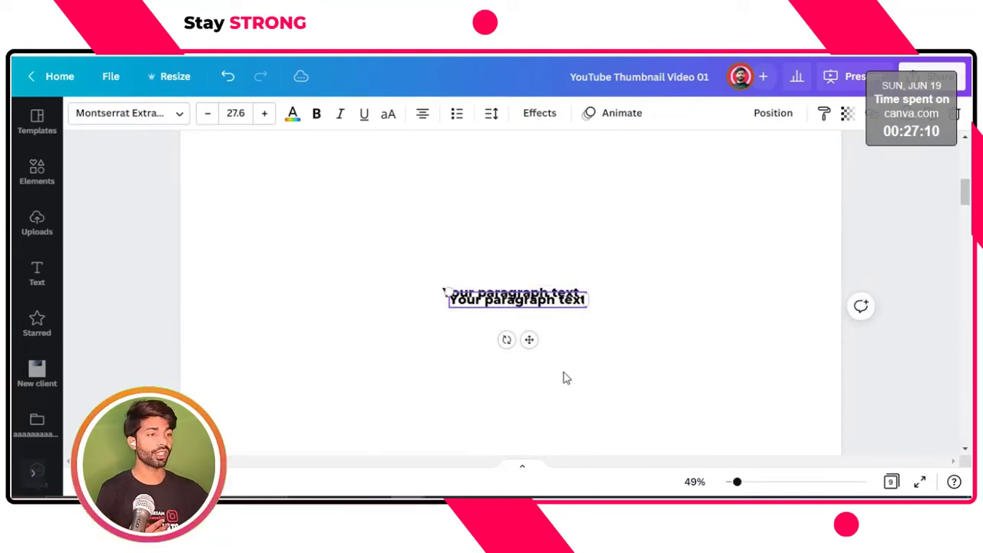
left_click_drag(529, 339, 521, 391)
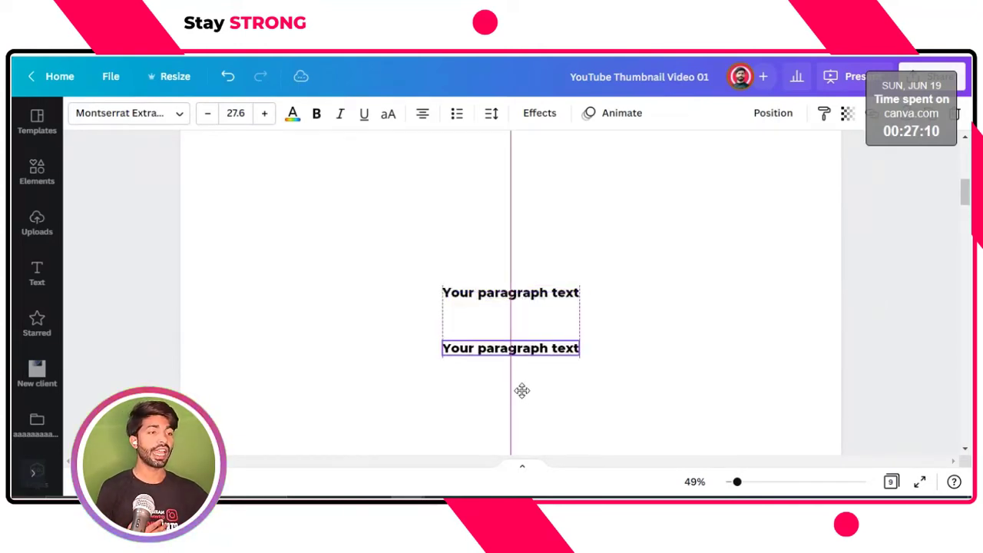
Replace the upper placeholder text with "3D DEPTH"
left_click(506, 297)
left_click(505, 292)
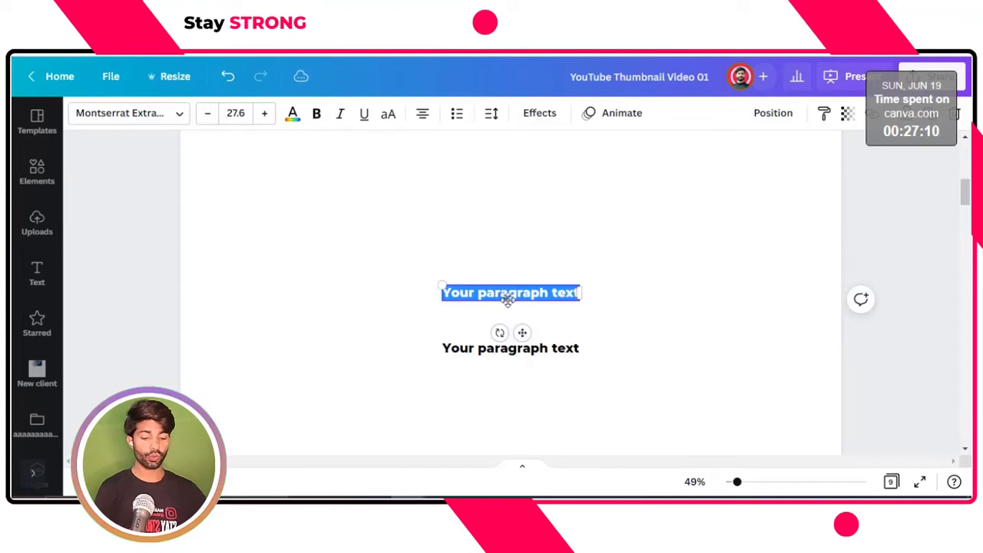
type("Ed")
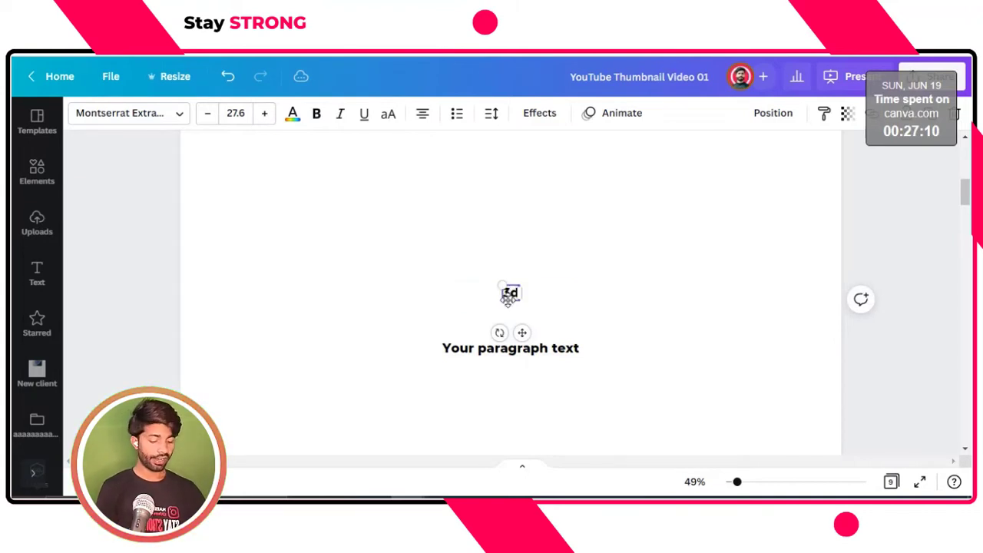
key("BackSpace")
key("BackSpace")
type("3D D")
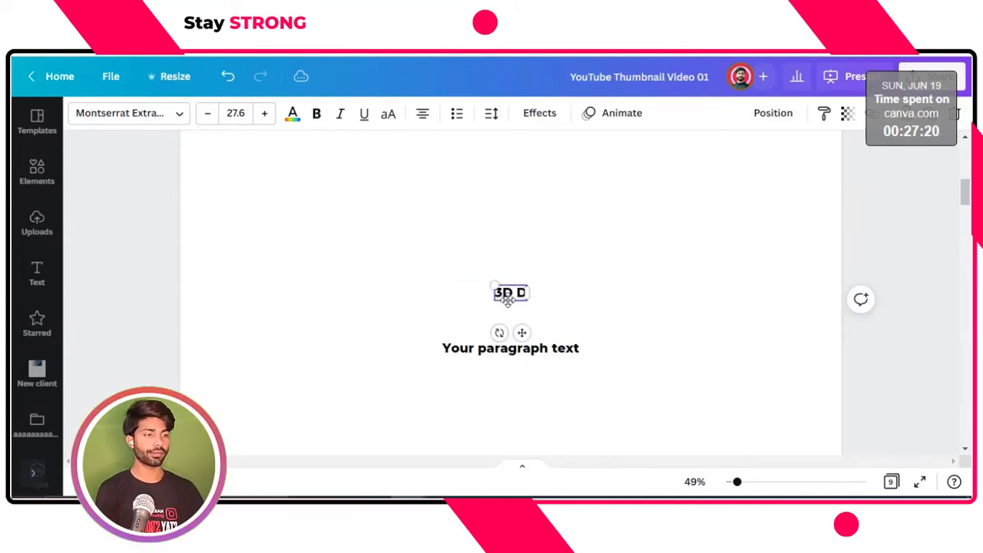
type("EPTH")
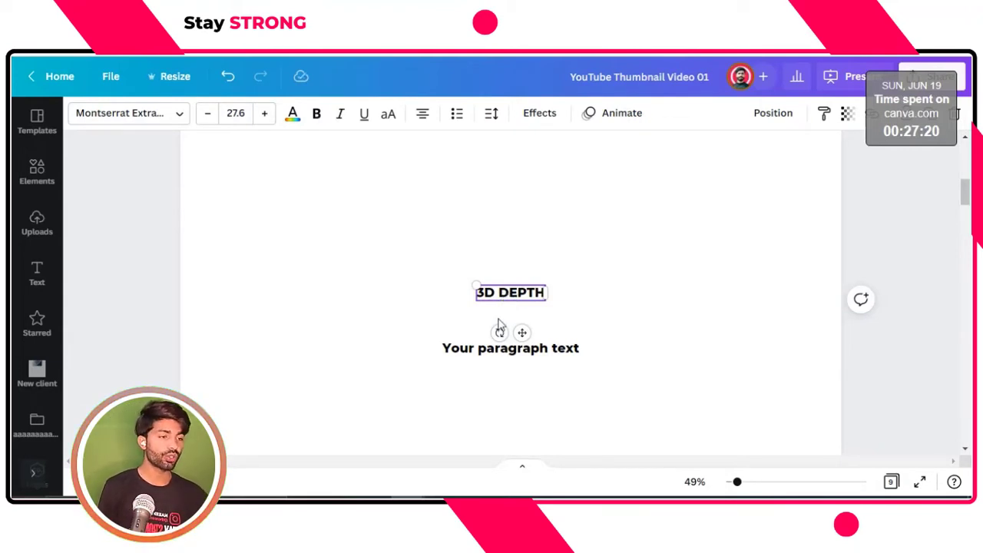
Replace the lower placeholder text with "EFFECT IN CANVA"
left_click(480, 355)
left_click(476, 353)
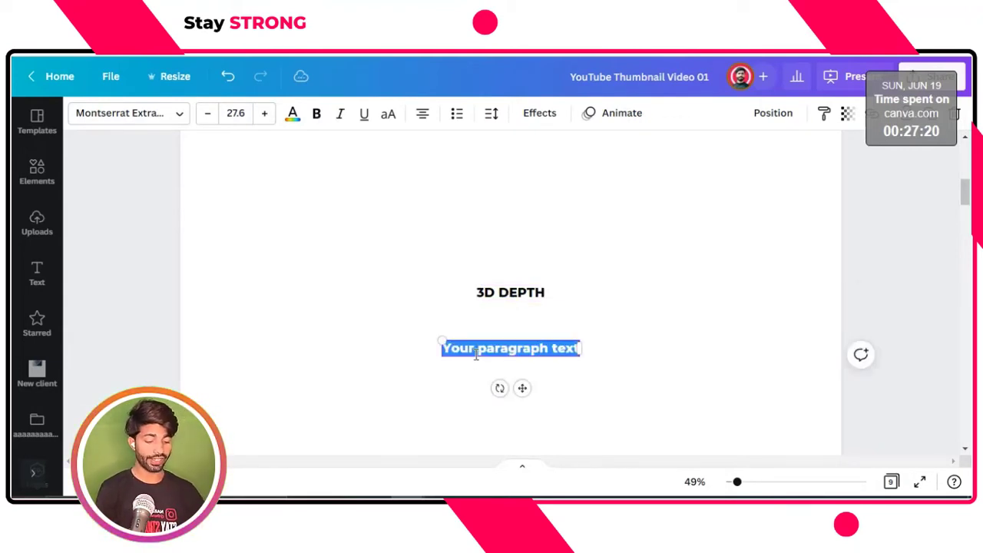
type("EFFECT I")
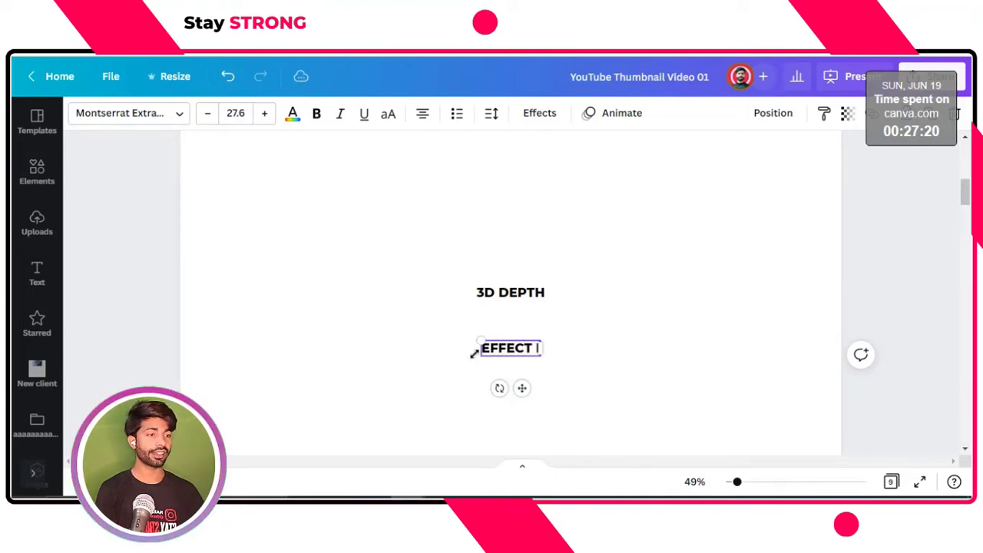
type("N CANVA")
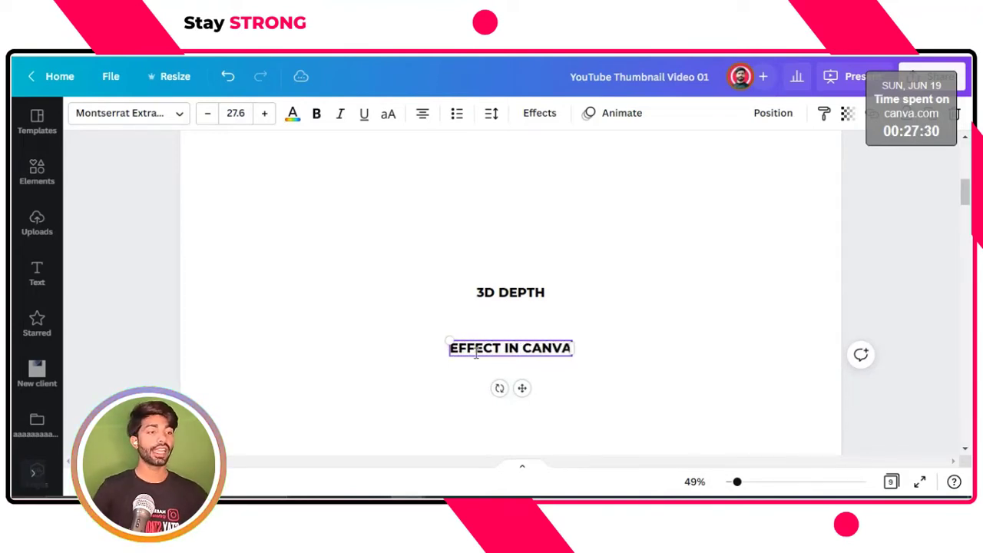
Enlarge the "3D DEPTH" line, and scale "EFFECT IN CANVA" to about size 83.9 so both lines match in width
left_click(498, 292)
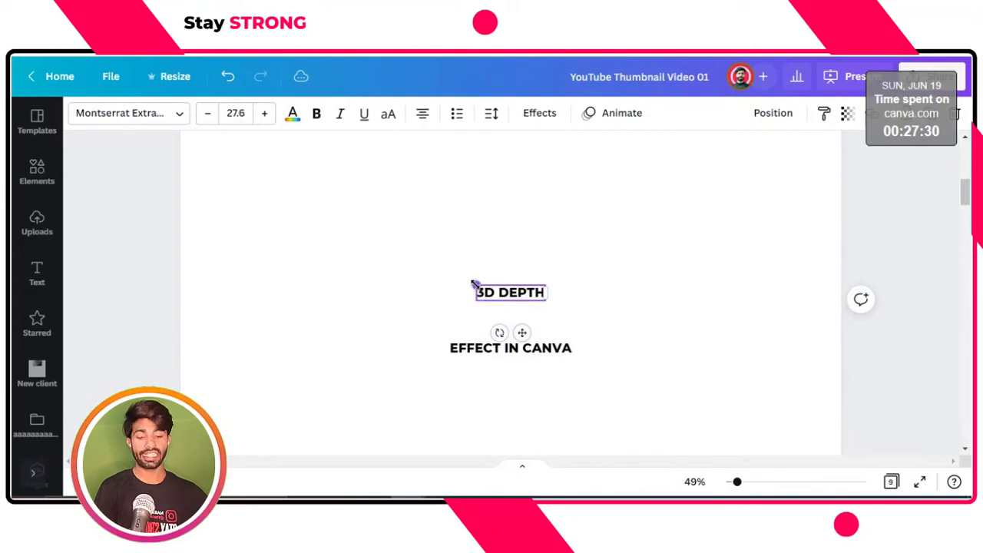
left_click_drag(443, 287, 321, 265)
left_click(476, 353)
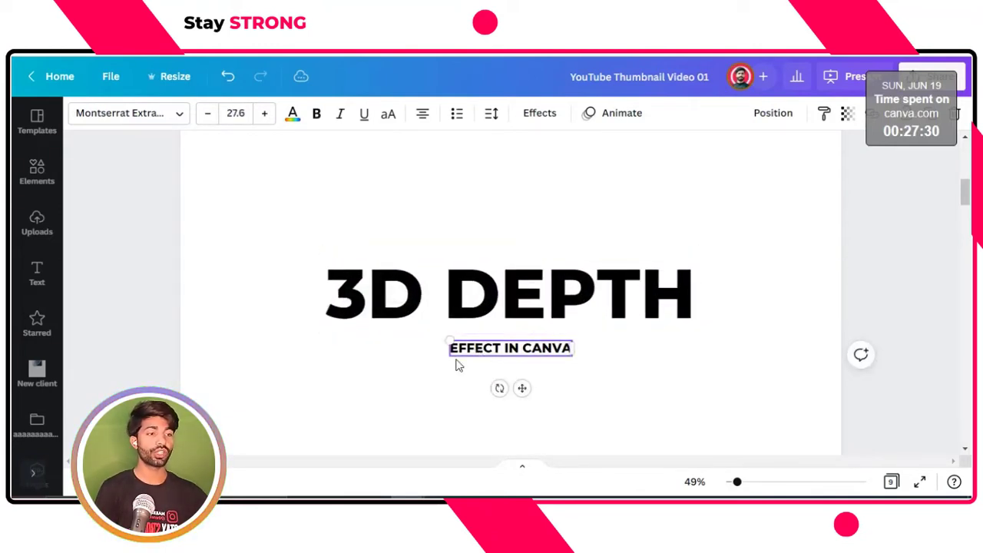
left_click_drag(406, 378, 325, 407)
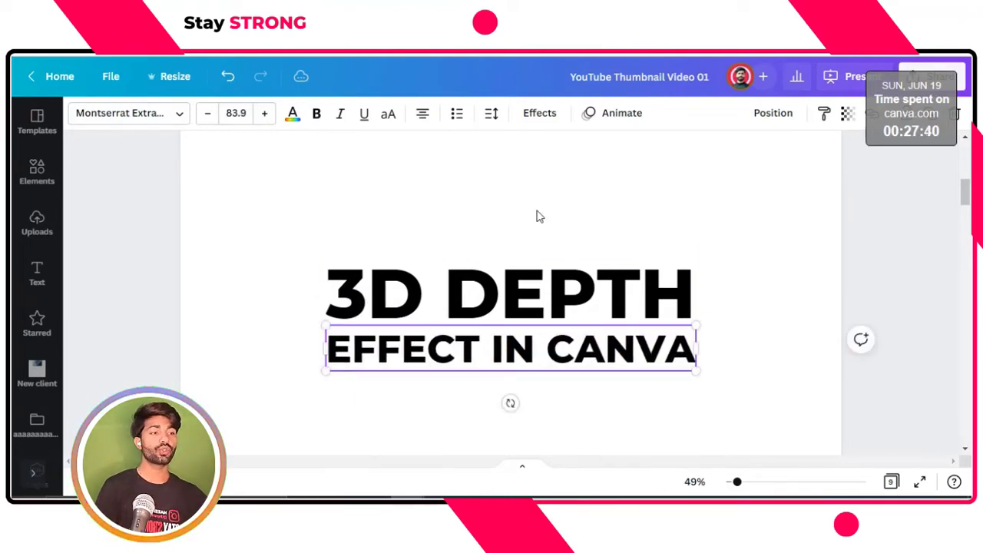
Scale both text lines up together, bringing "3D DEPTH" to about size 172 and "EFFECT IN CANVA" to about 96.5
left_click_drag(533, 209, 535, 368)
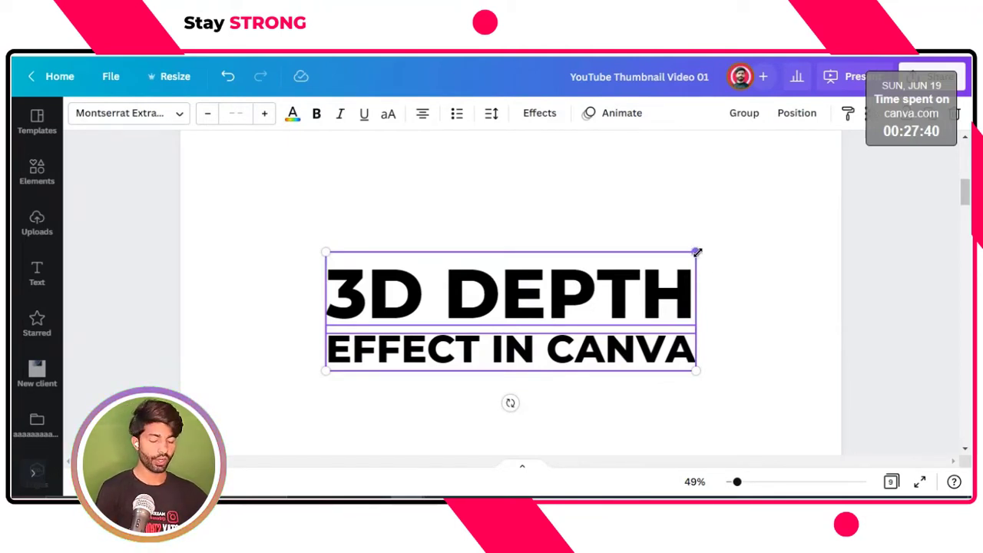
left_click_drag(697, 251, 722, 233)
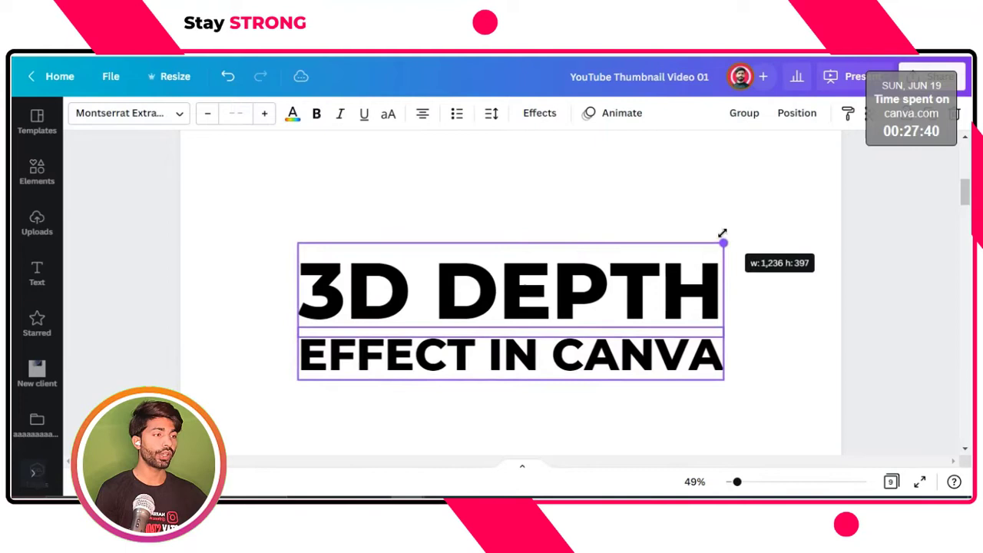
left_click(763, 272)
Apply a Shadow effect to the "3D DEPTH" text with offset 100, direction 0 and blur 100
left_click(632, 284)
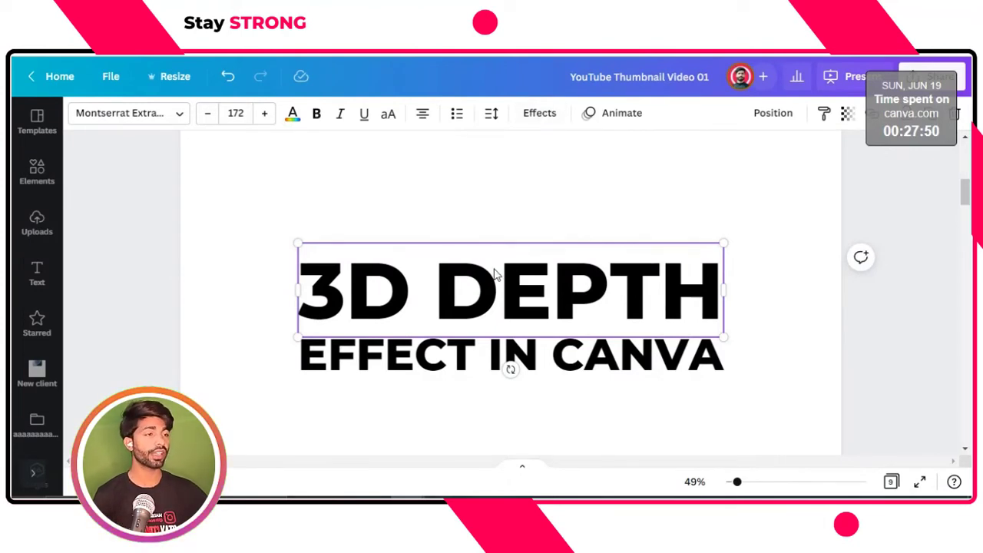
left_click(539, 115)
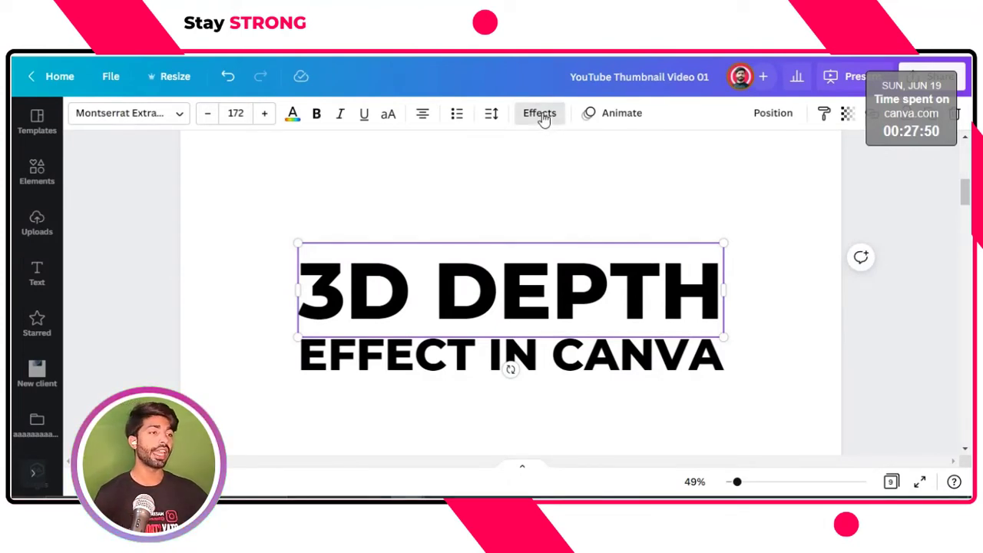
left_click(190, 232)
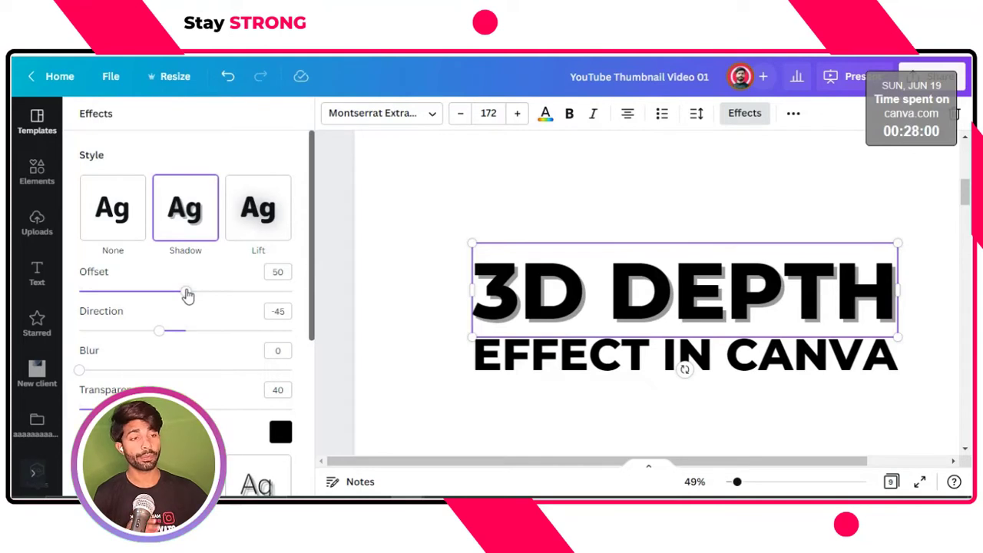
left_click_drag(189, 295, 329, 304)
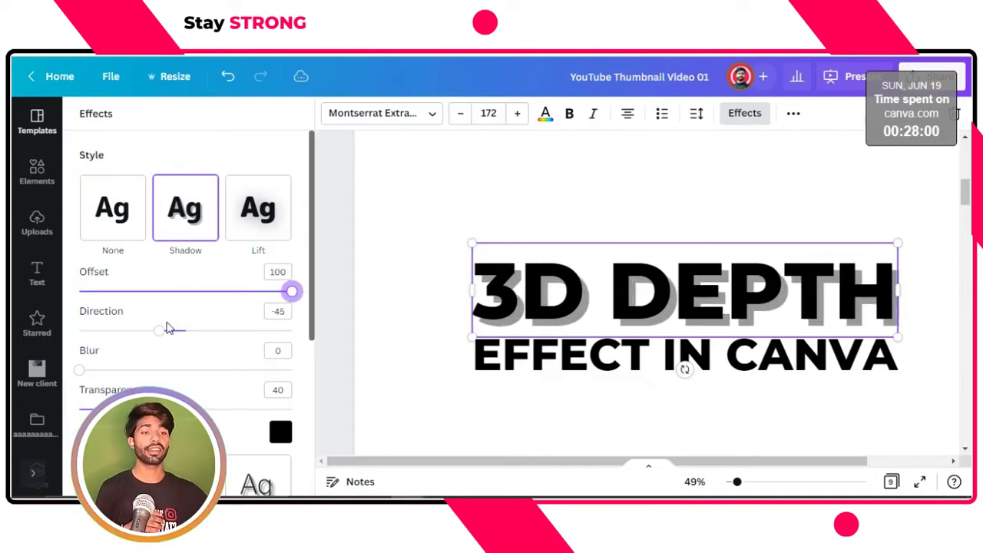
left_click_drag(163, 337, 180, 336)
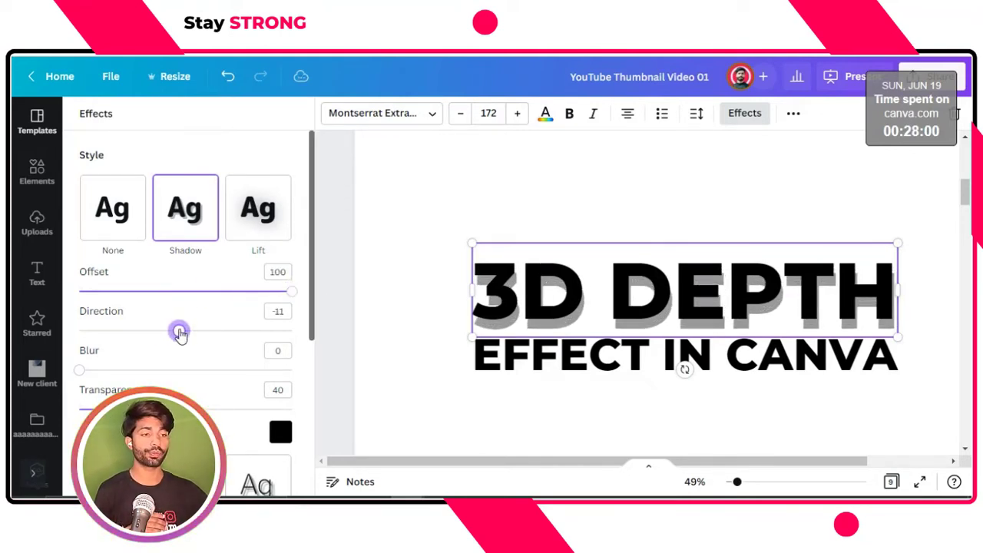
double_click(279, 311)
type("0")
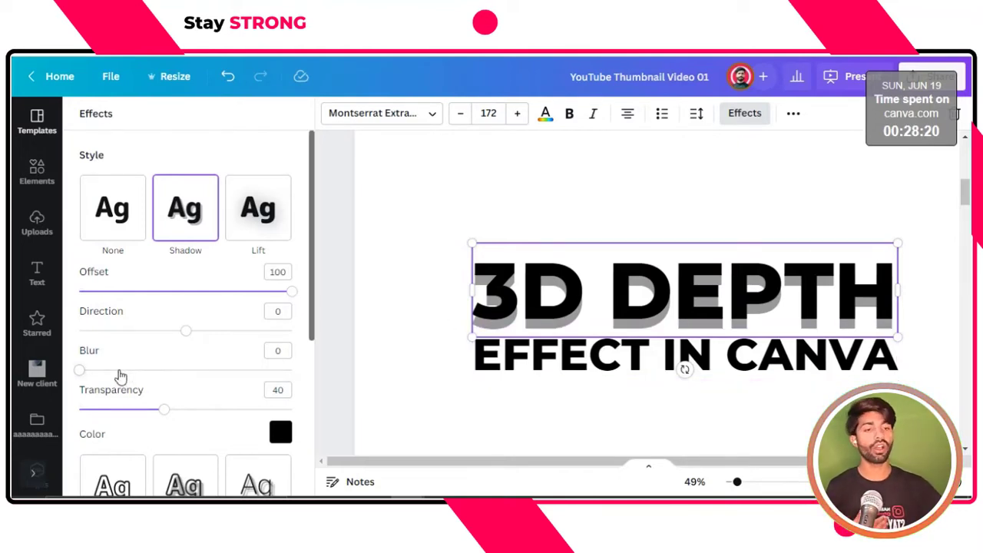
left_click_drag(120, 375, 306, 387)
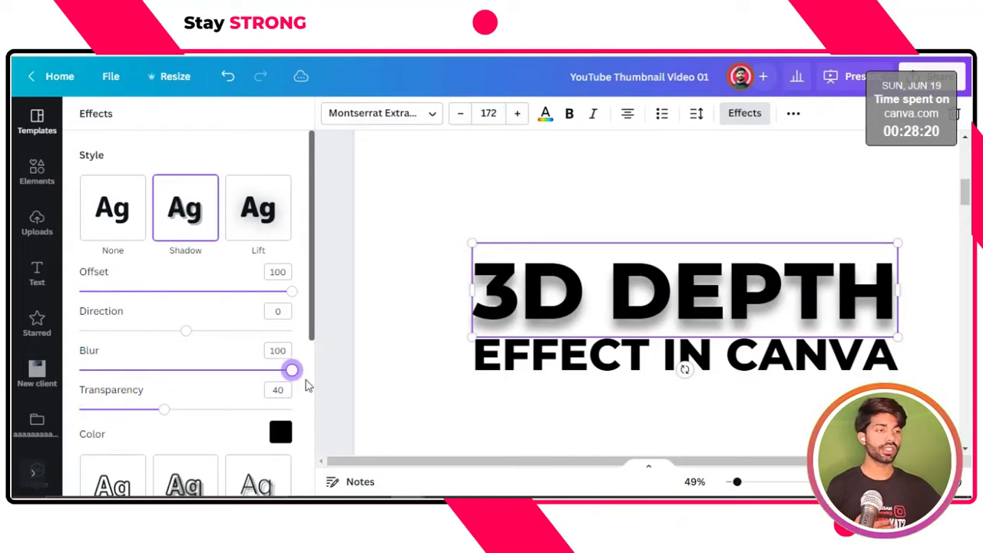
left_click(415, 306)
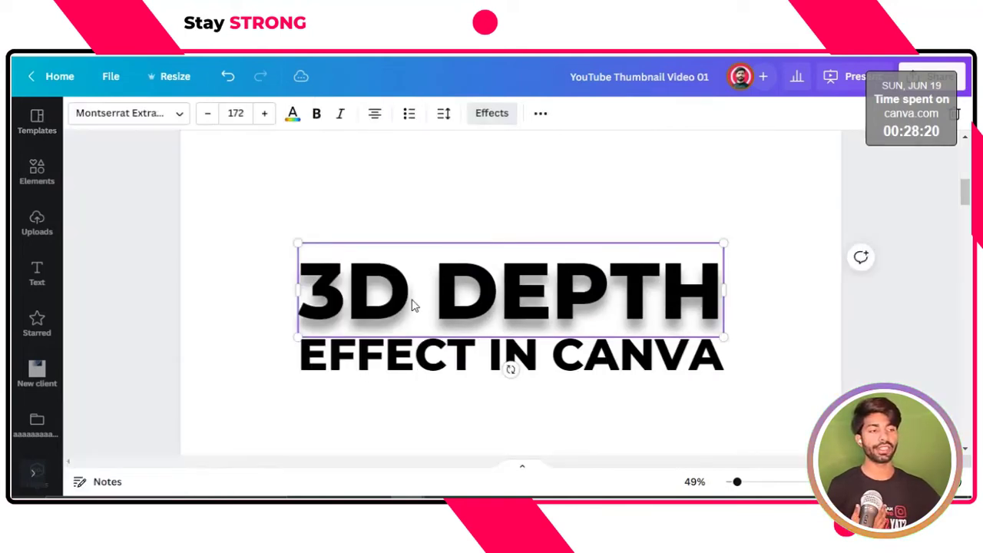
left_click(484, 213)
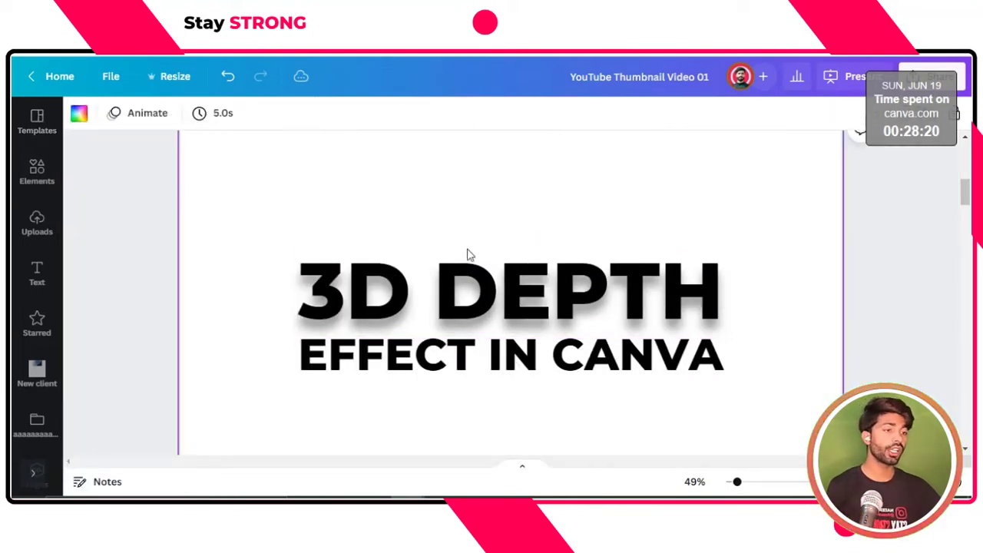
Duplicate the shadowed "3D DEPTH" text three times to intensify its shadow
left_click(446, 290)
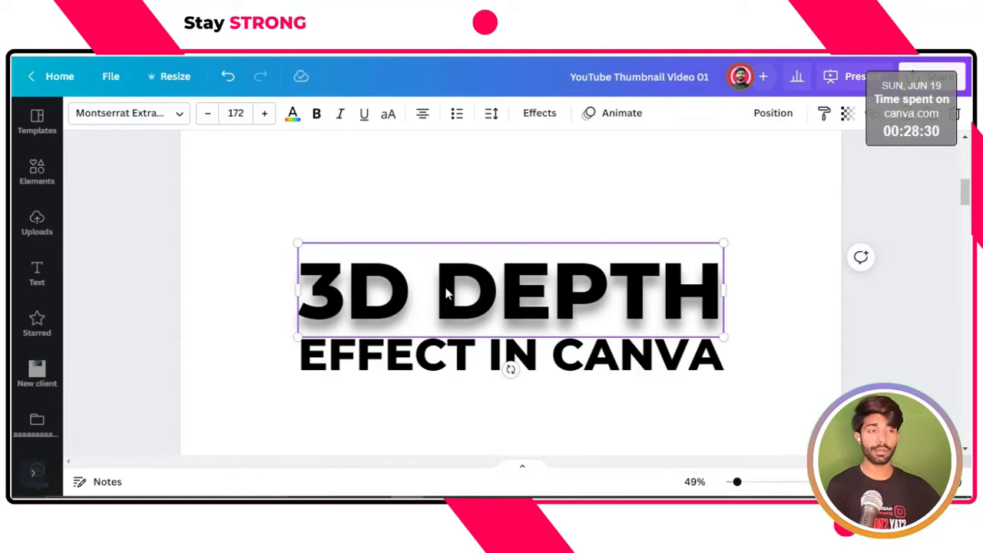
key("ctrl+d")
key("ctrl+d")
key("ctrl+d")
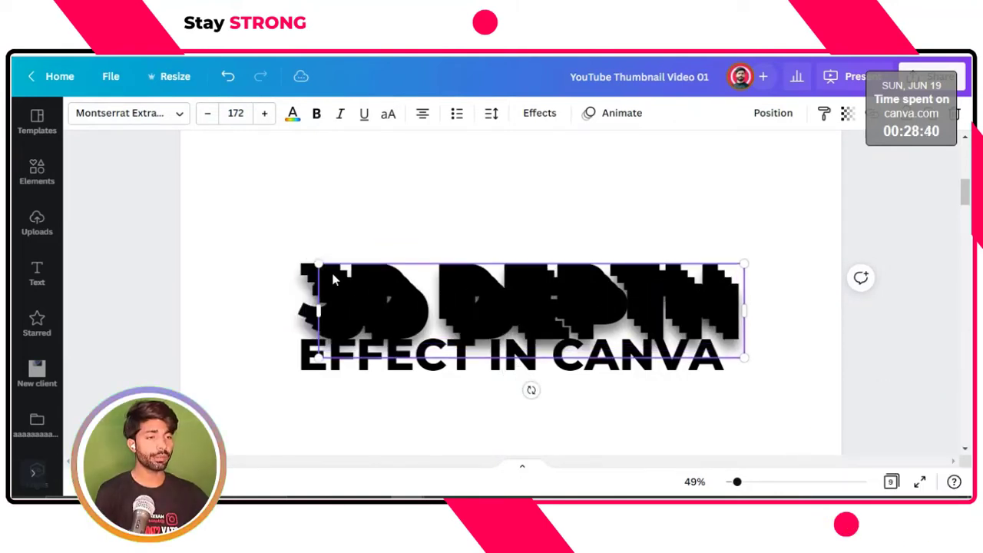
Select all the "3D DEPTH" copies and align them to center and middle so they stack exactly
left_click(278, 246)
left_click_drag(278, 246, 737, 301)
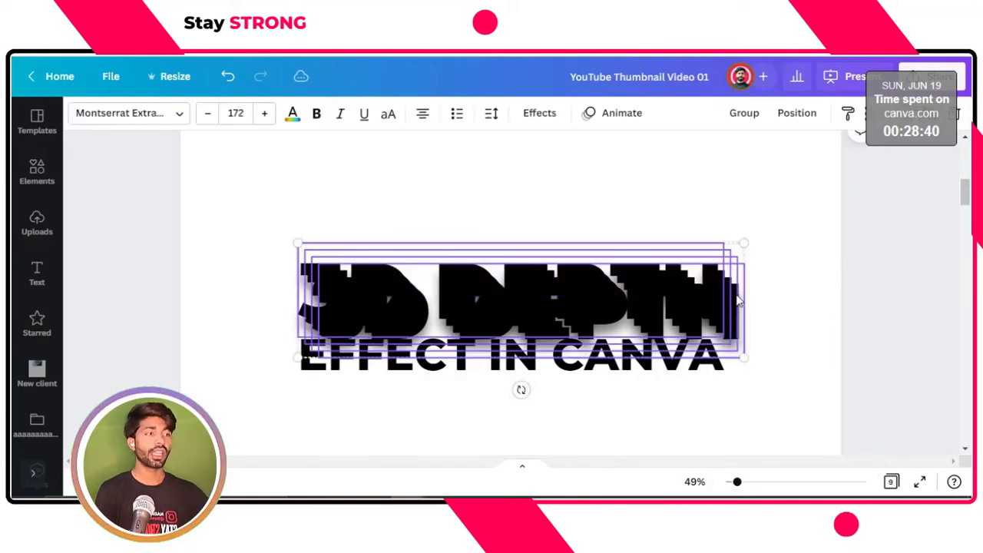
left_click(797, 113)
left_click(710, 268)
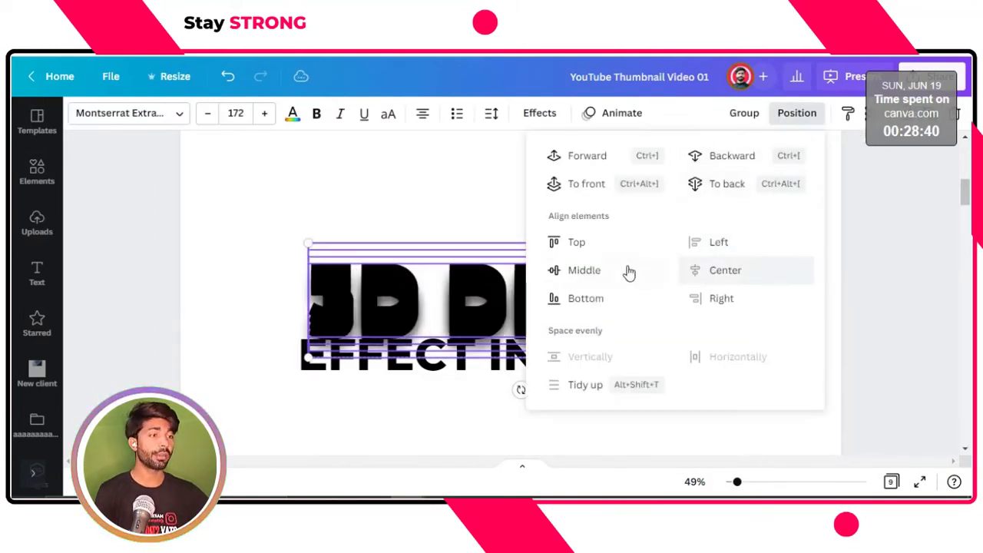
left_click(585, 271)
left_click(388, 201)
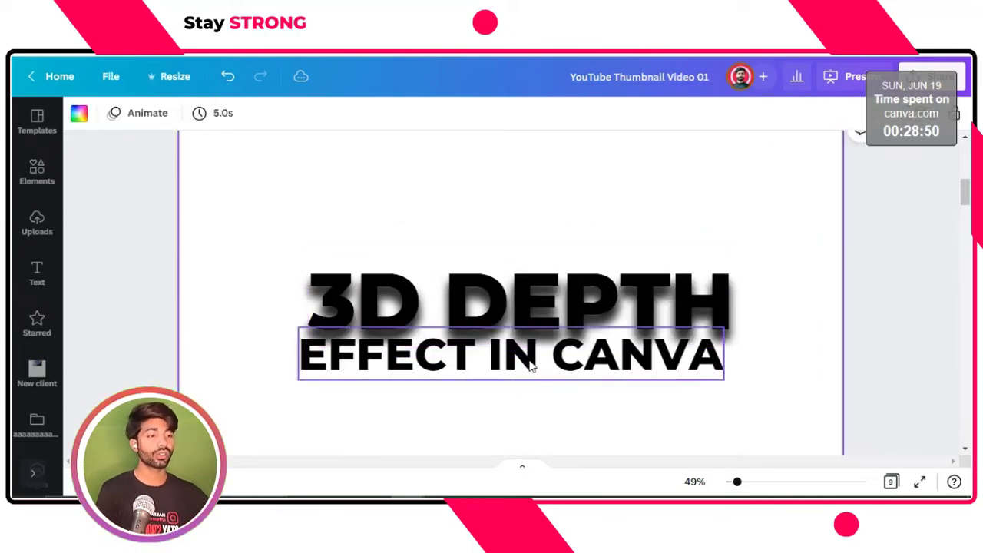
Align the "EFFECT IN CANVA" line with the edges of the stacked "3D DEPTH" text and nudge it upward closer to it
left_click_drag(528, 356, 537, 359)
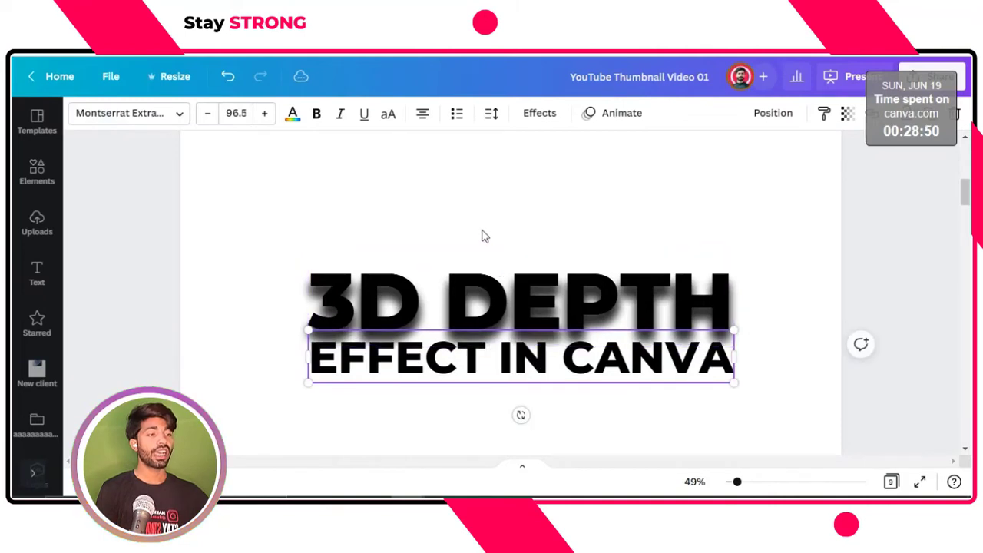
left_click(483, 233)
left_click(496, 370)
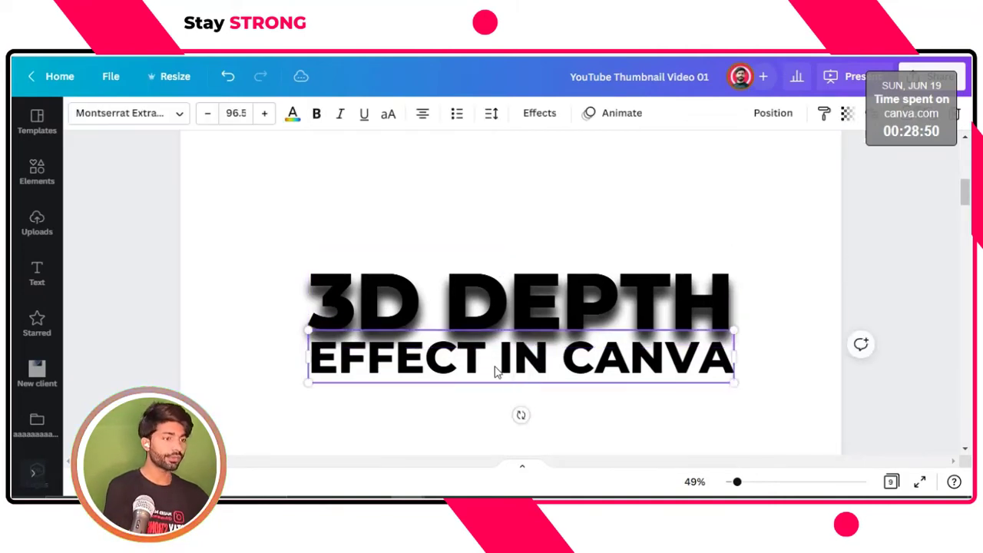
left_click(496, 370)
key("Up")
key("Up")
key("Up")
key("Up")
key("Up")
key("Up")
key("Up")
key("Up")
key("Up")
key("Up")
key("Up")
key("Up")
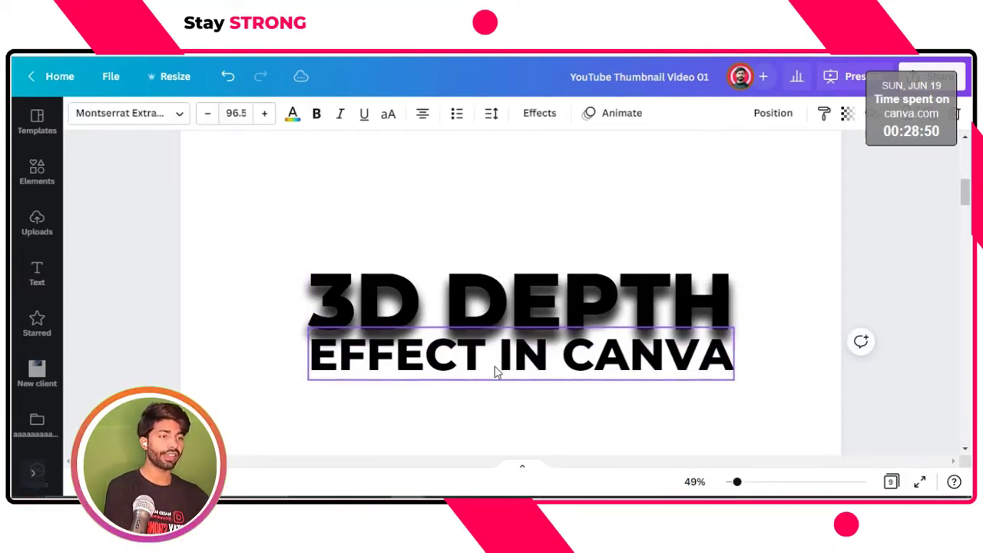
key("Up")
key("Up")
key("Up")
key("Up")
key("Up")
key("Up")
key("Up")
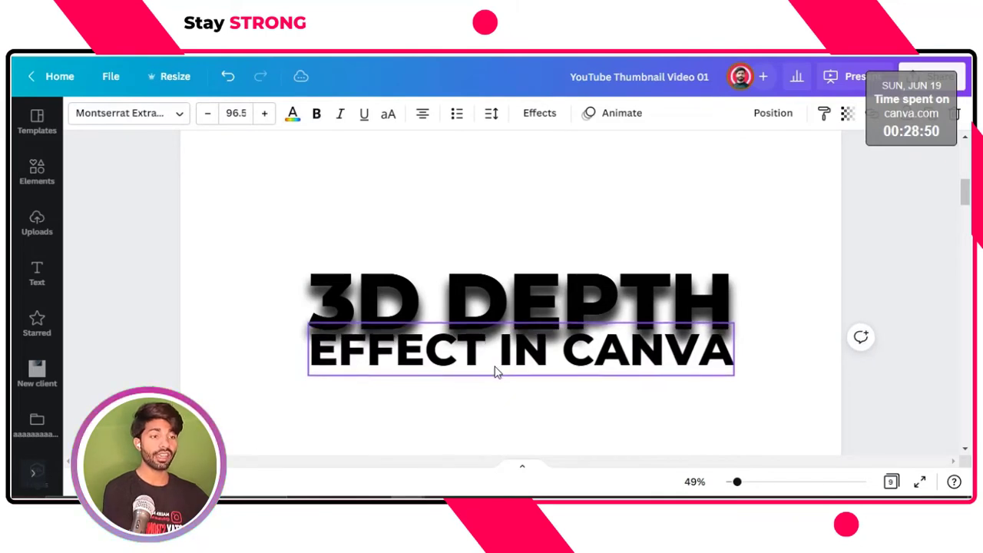
Try pinkish-red, orange and blue page backgrounds, and undo the background changes
left_click(484, 233)
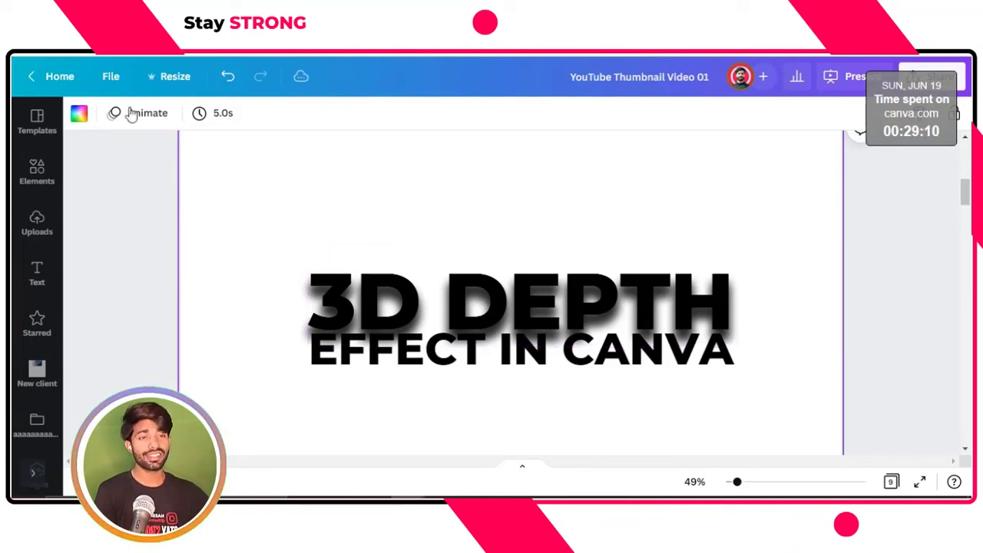
left_click(77, 115)
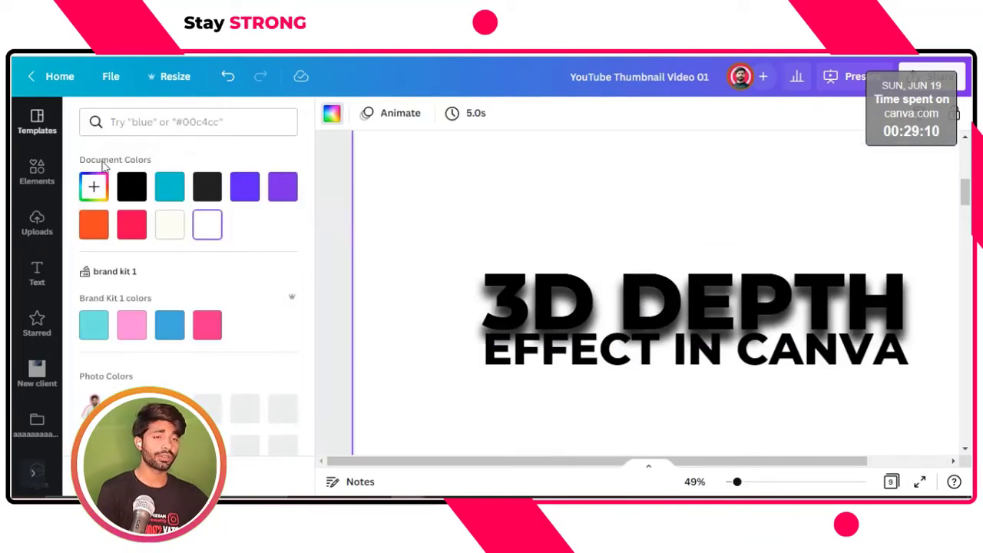
left_click(131, 225)
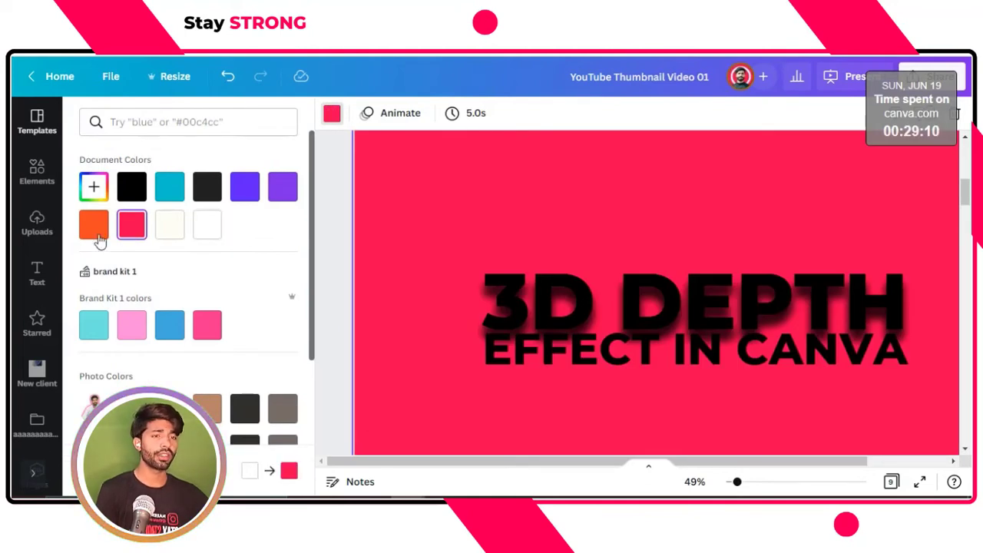
left_click(95, 232)
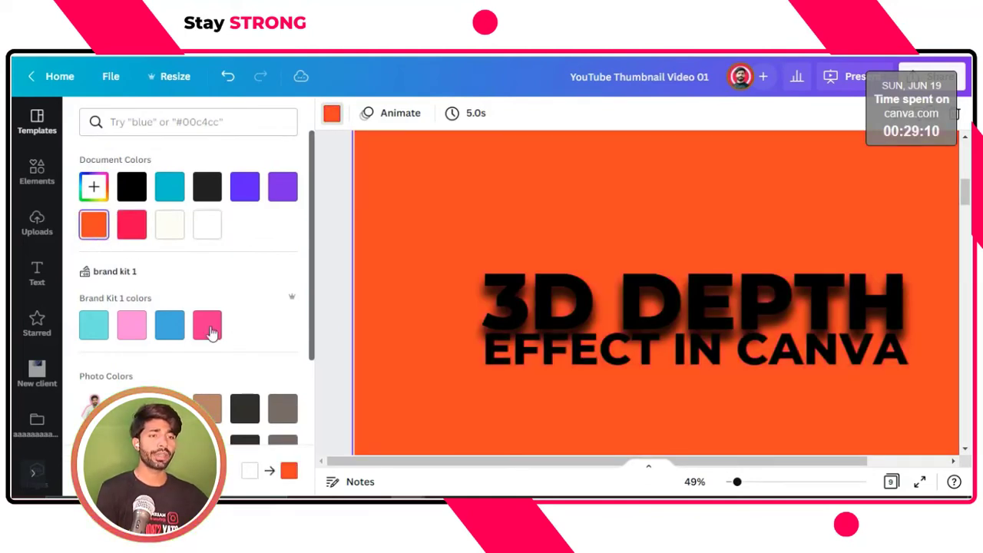
left_click(172, 330)
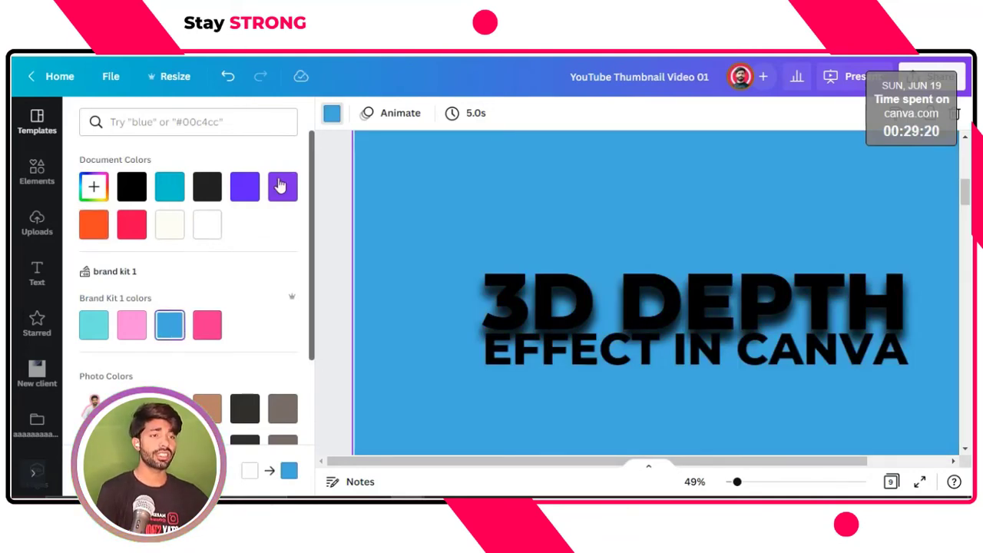
left_click(227, 80)
left_click(226, 80)
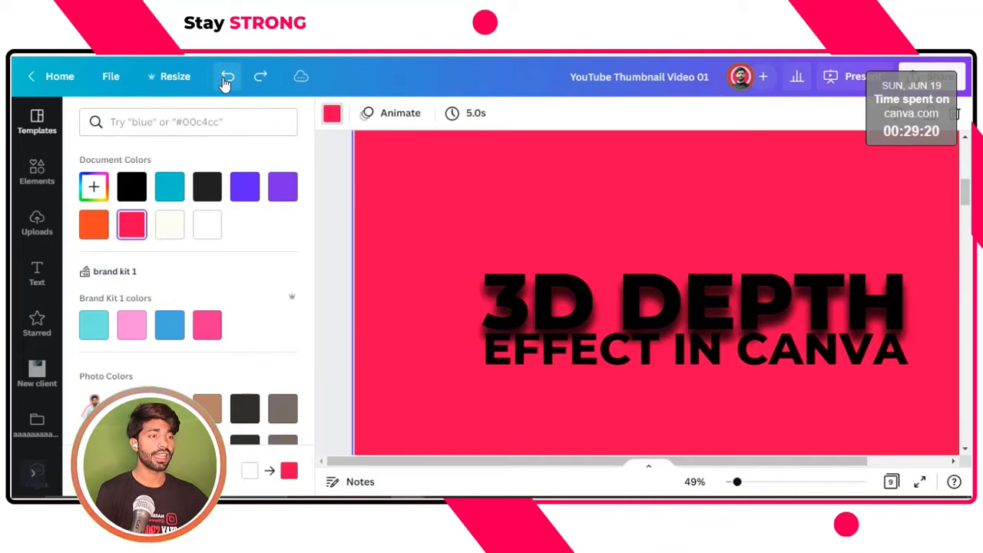
left_click(227, 79)
Color the topmost "3D DEPTH" copy purple and send it to the back of the stack
left_click(344, 312)
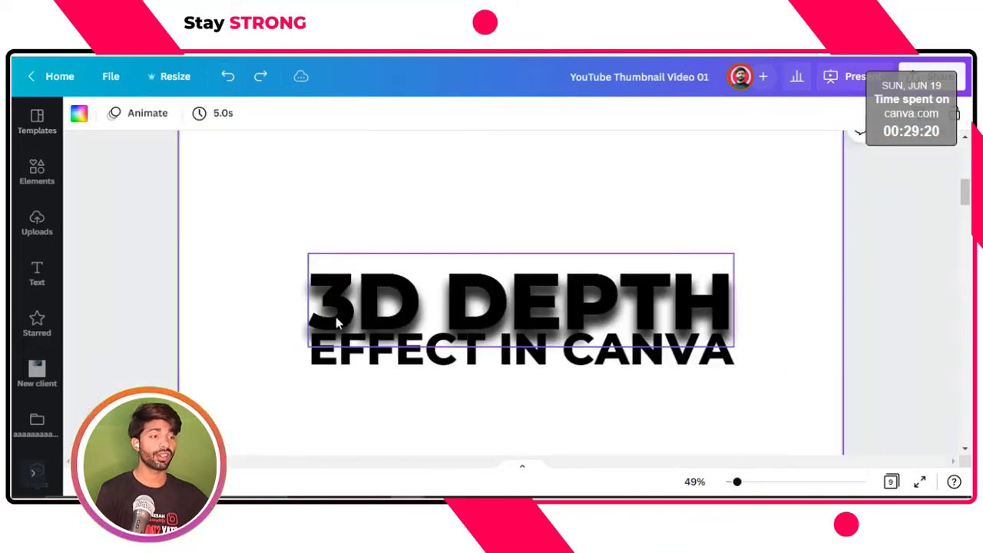
left_click(342, 308)
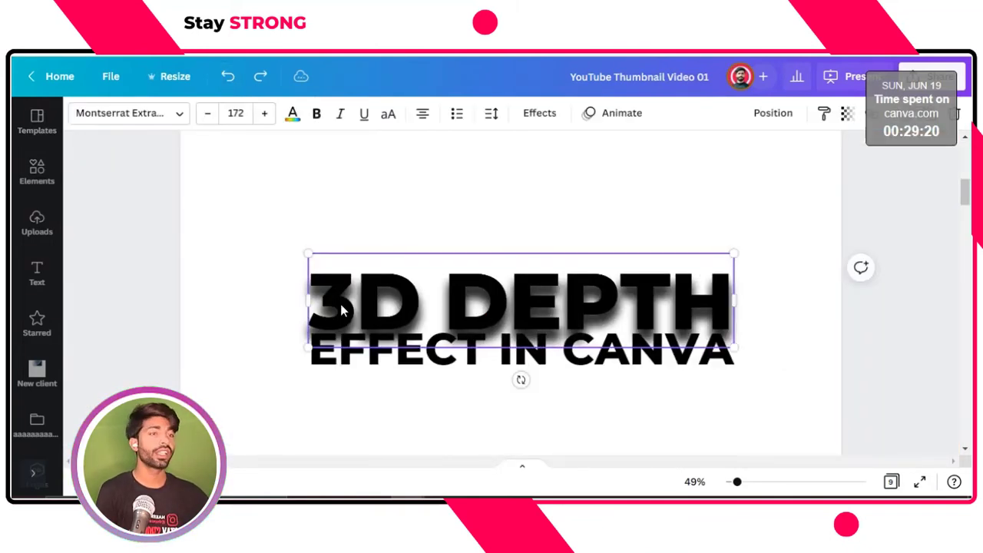
left_click(295, 120)
left_click(283, 187)
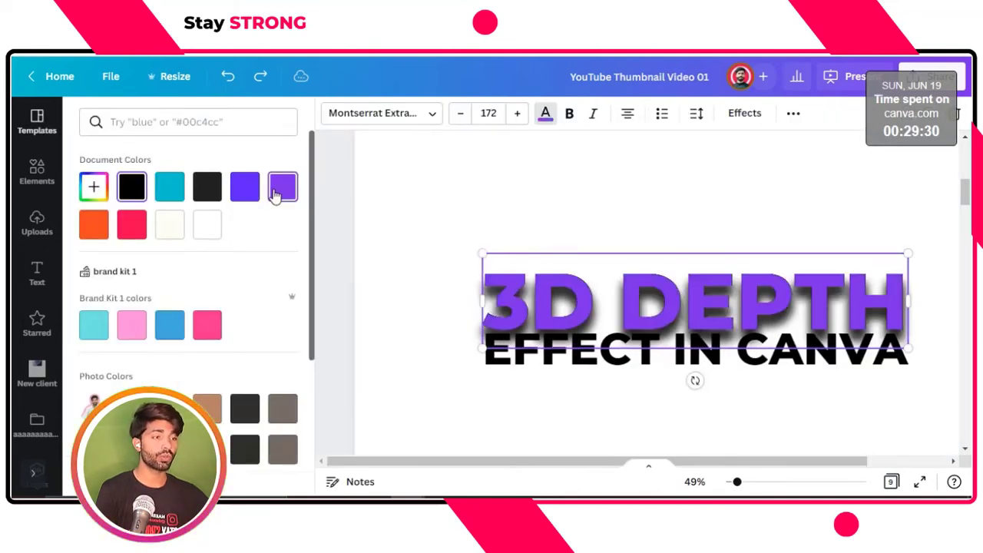
left_click(389, 212)
left_click(348, 198)
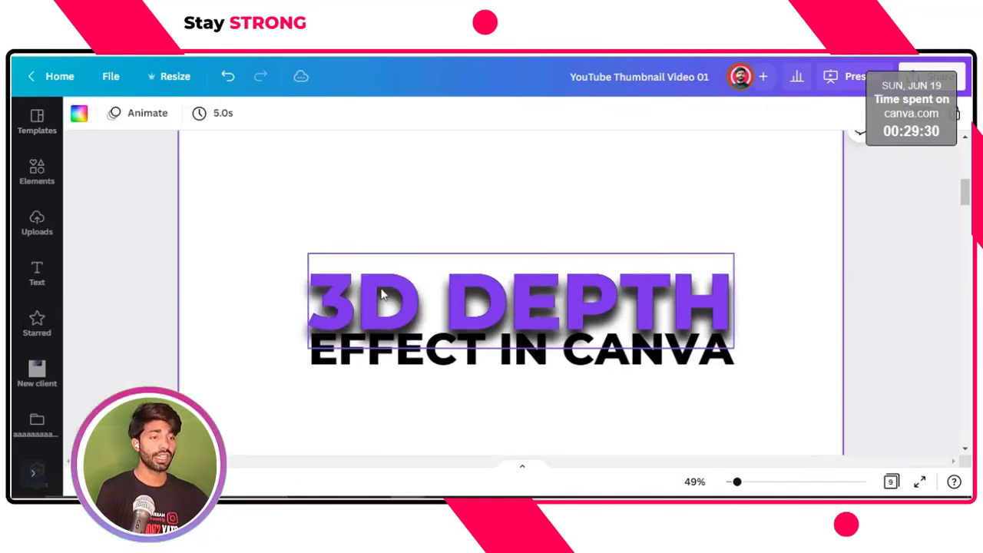
left_click(381, 296)
key("ctrl+z")
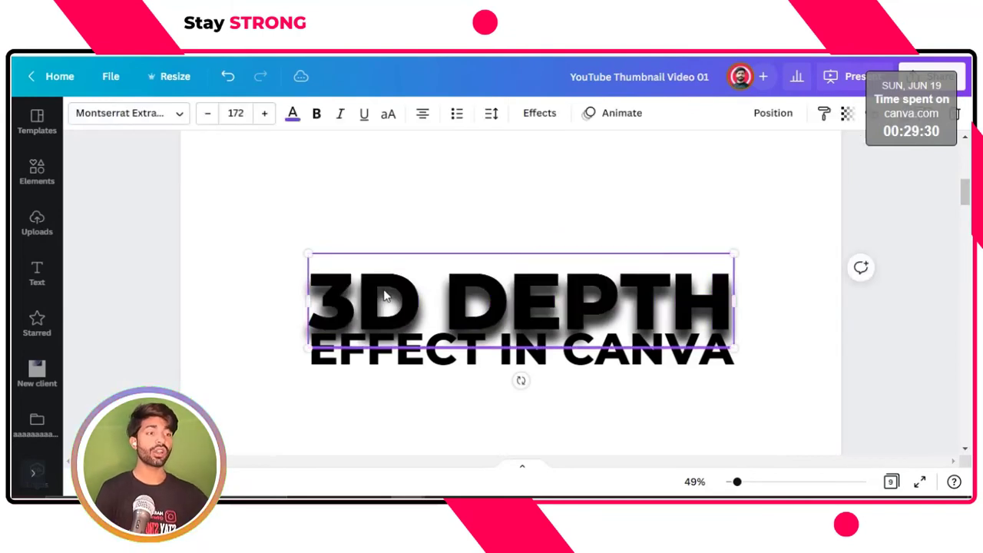
Color the second "3D DEPTH" copy, which is still black, purple and send it to the back
left_click(292, 115)
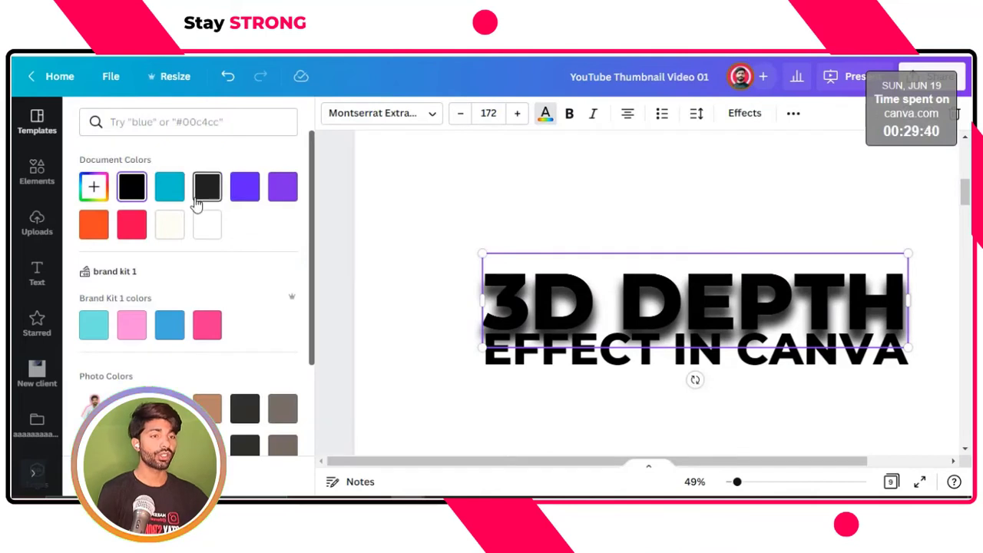
left_click(283, 187)
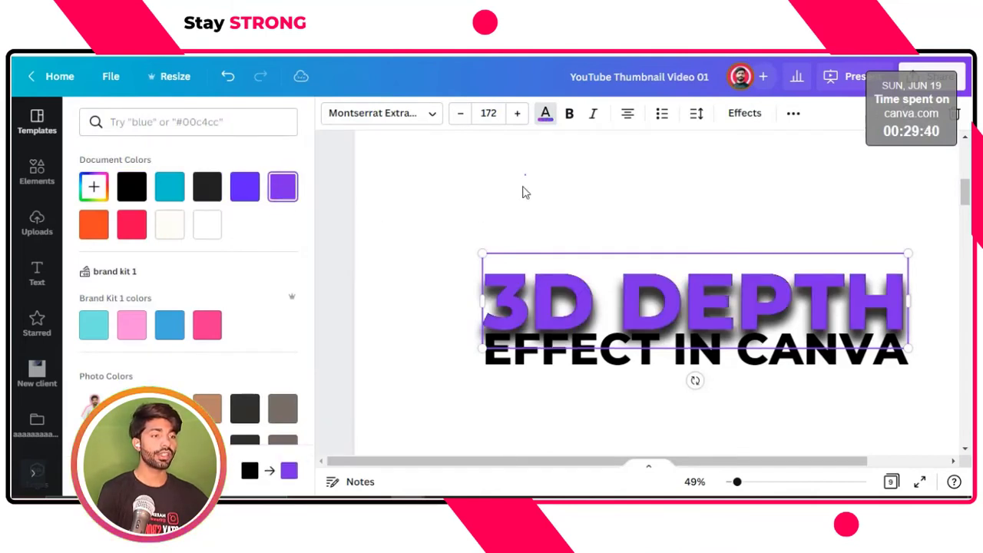
left_click(524, 189)
left_click(292, 233)
left_click(391, 313)
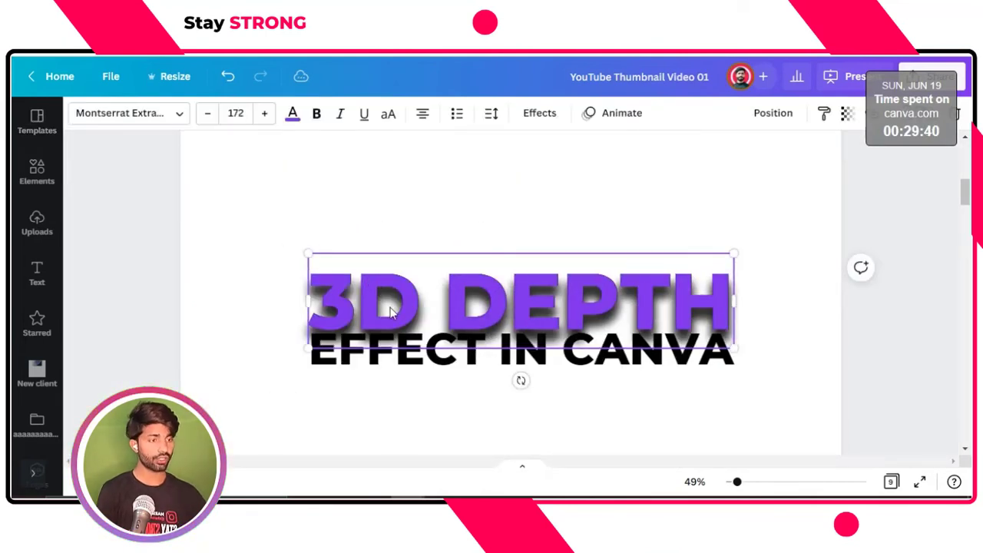
key("ctrl+[")
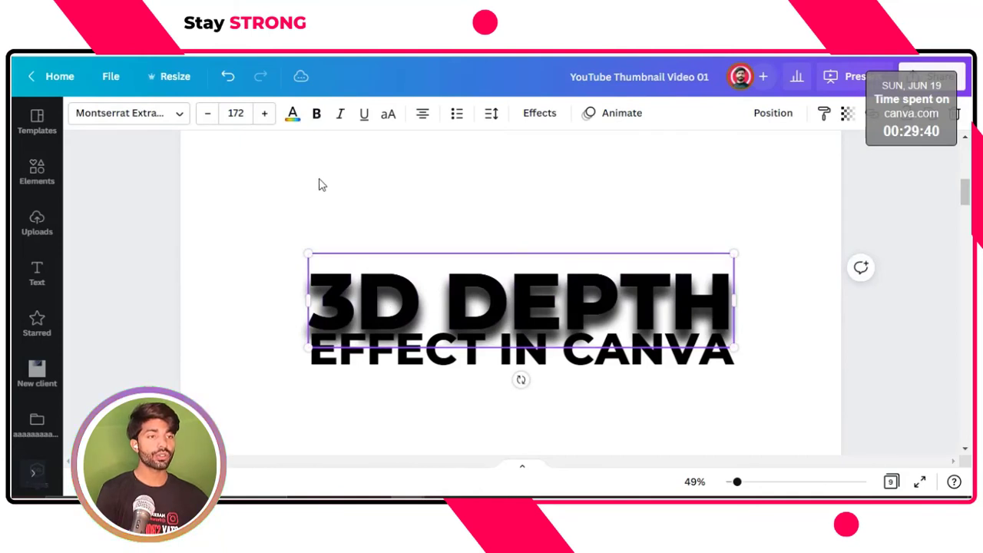
Recolor the third "3D DEPTH" copy in the same purple and send it to the back
left_click(293, 115)
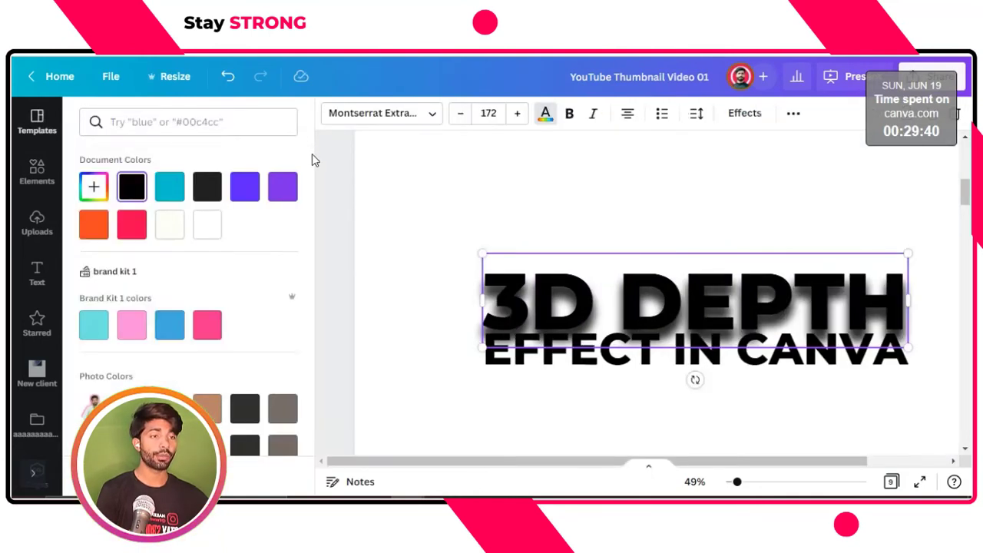
left_click(282, 187)
left_click(582, 193)
left_click(533, 204)
left_click(453, 307)
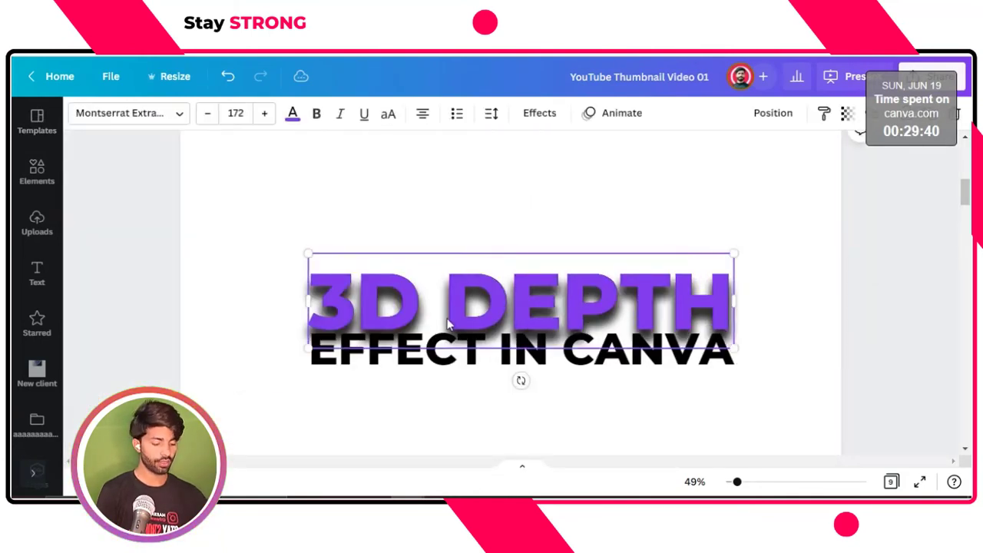
key("ctrl+[")
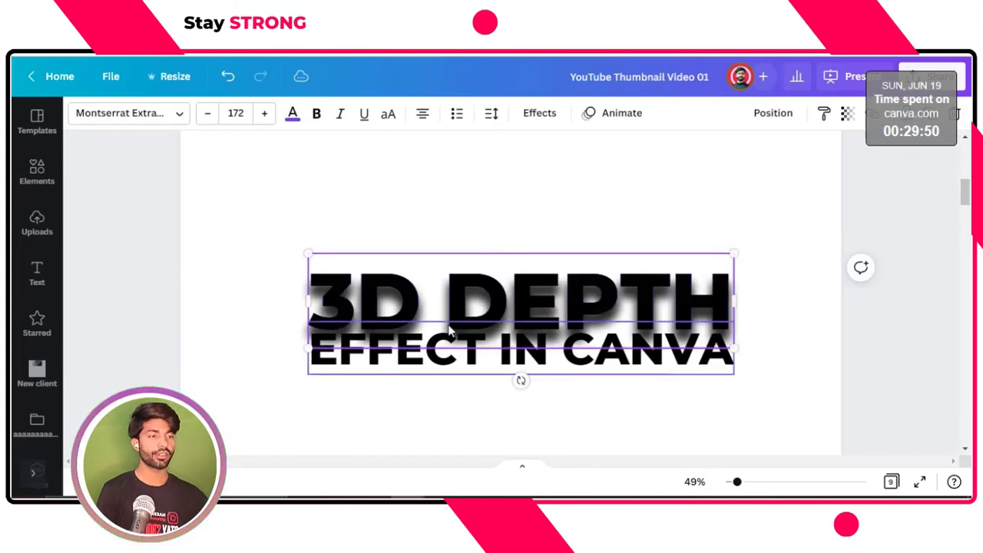
Color the last black "3D DEPTH" copy purple to match the other stacked copies
left_click(450, 330)
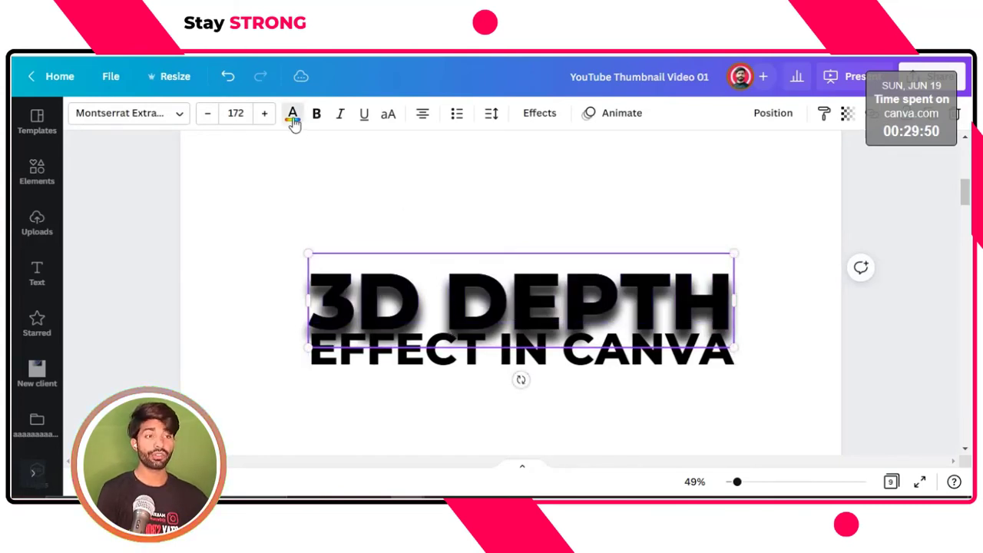
left_click(293, 116)
left_click(284, 189)
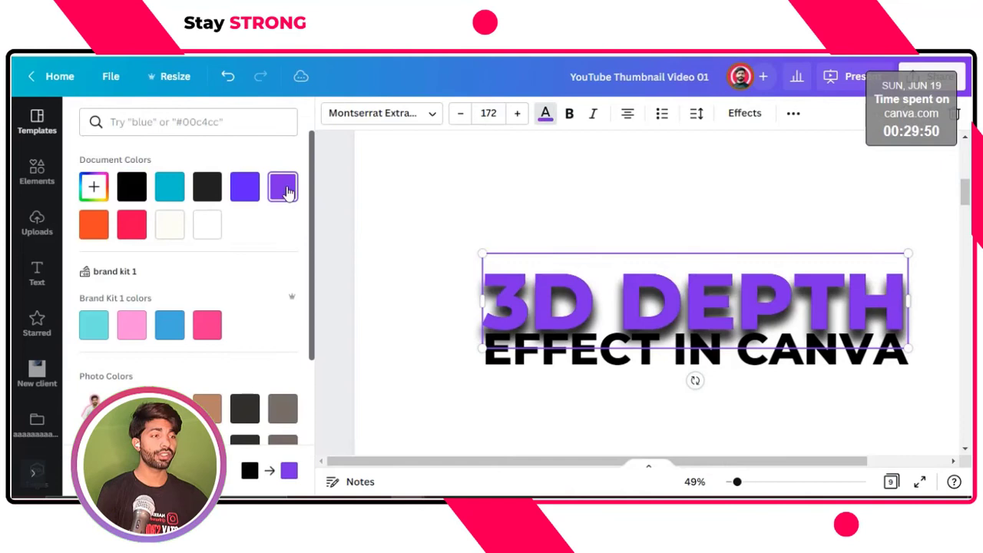
left_click(505, 171)
left_click(496, 171)
left_click(479, 287)
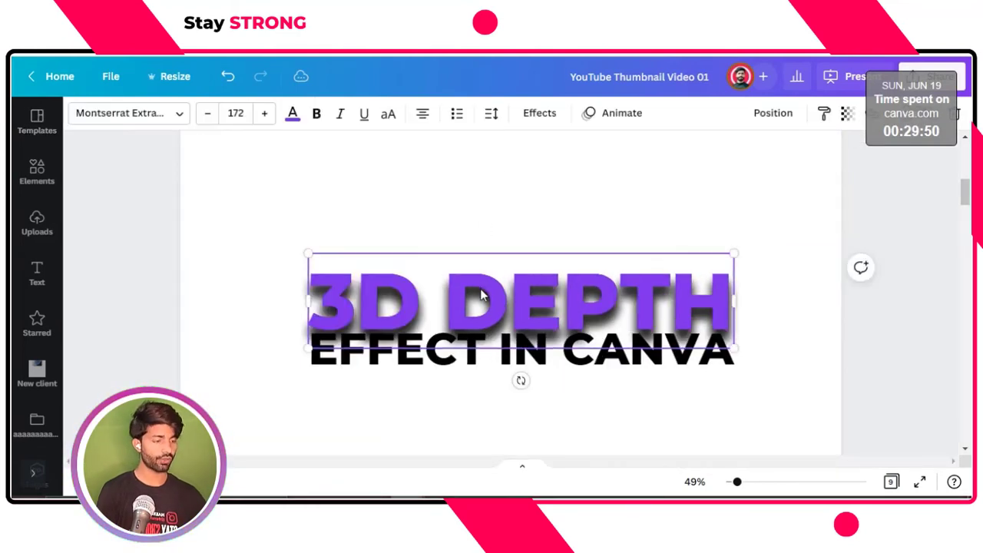
left_click(401, 177)
Change the text color of the "EFFECT IN CANVA" line to the pinkish red from the document colors
left_click(428, 363)
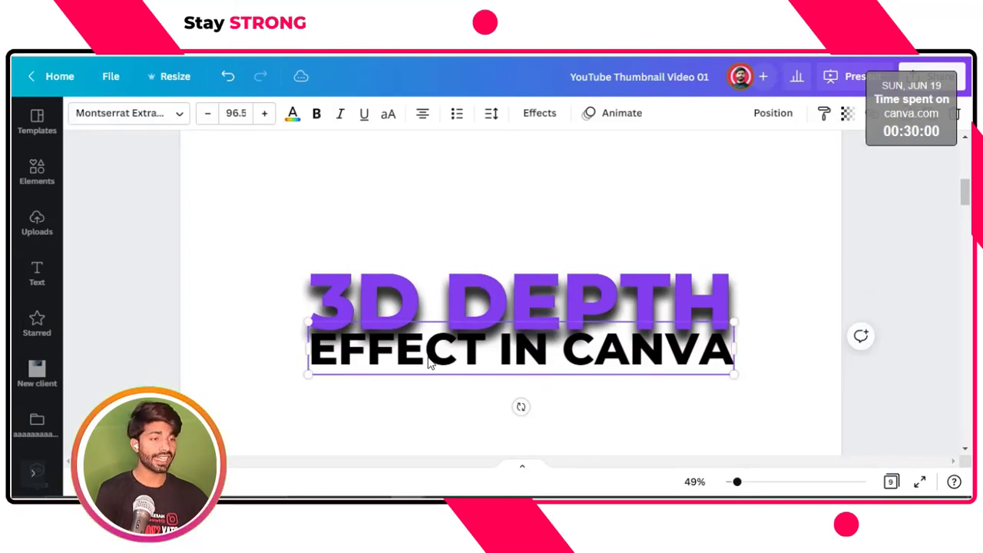
left_click(293, 115)
left_click(132, 228)
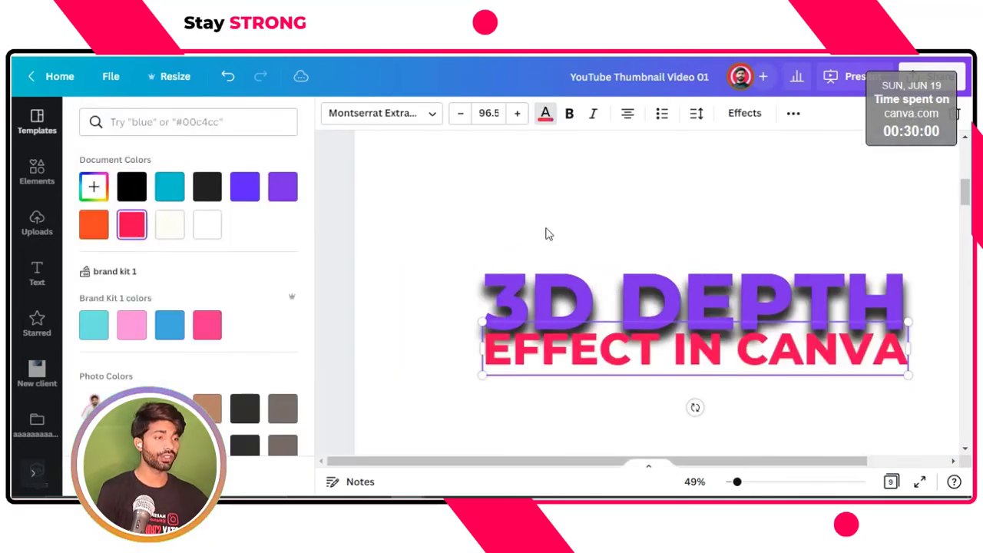
key("Escape")
left_click(730, 230)
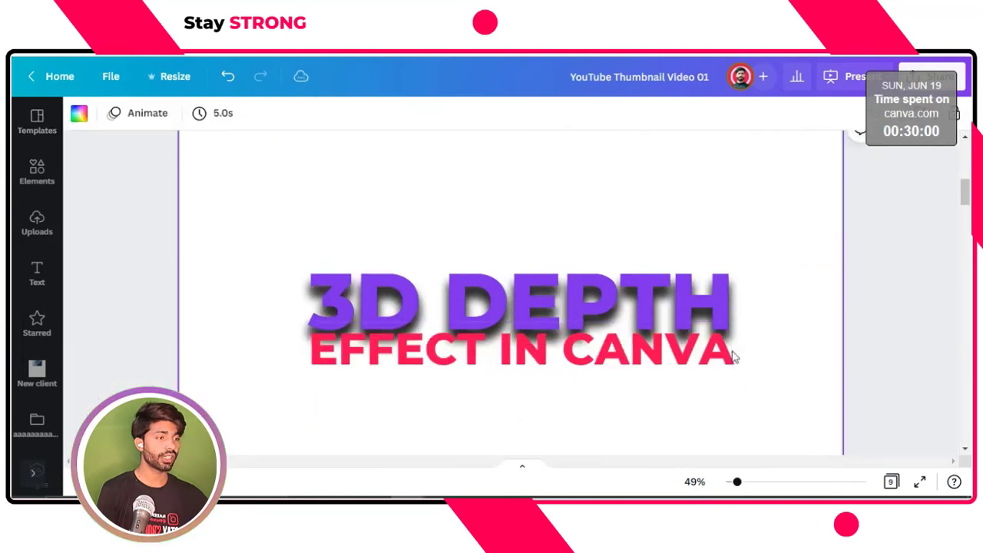
Try the "EFFECT IN CANVA" line in front, and send it to the back so the "3D DEPTH" shadow falls over it
left_click(667, 359)
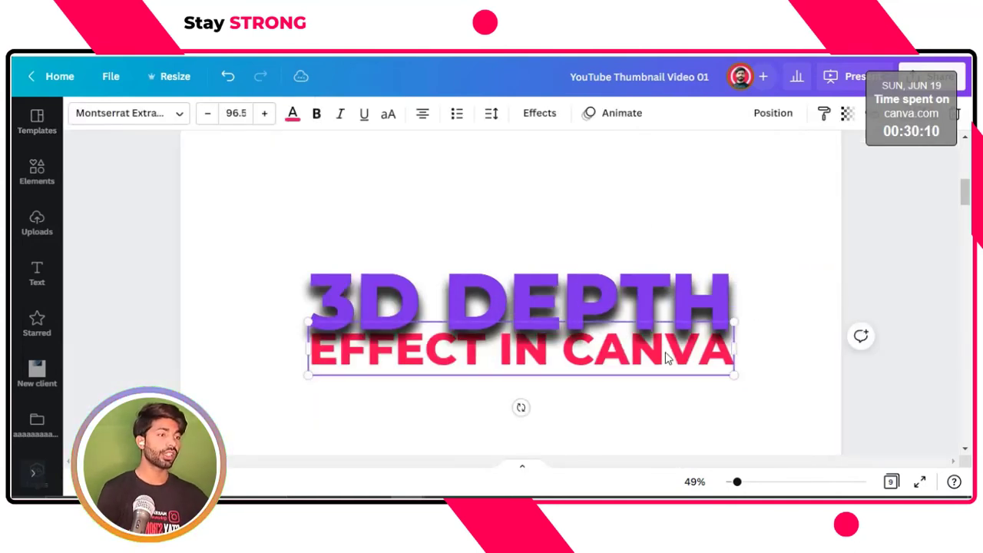
left_click(614, 213)
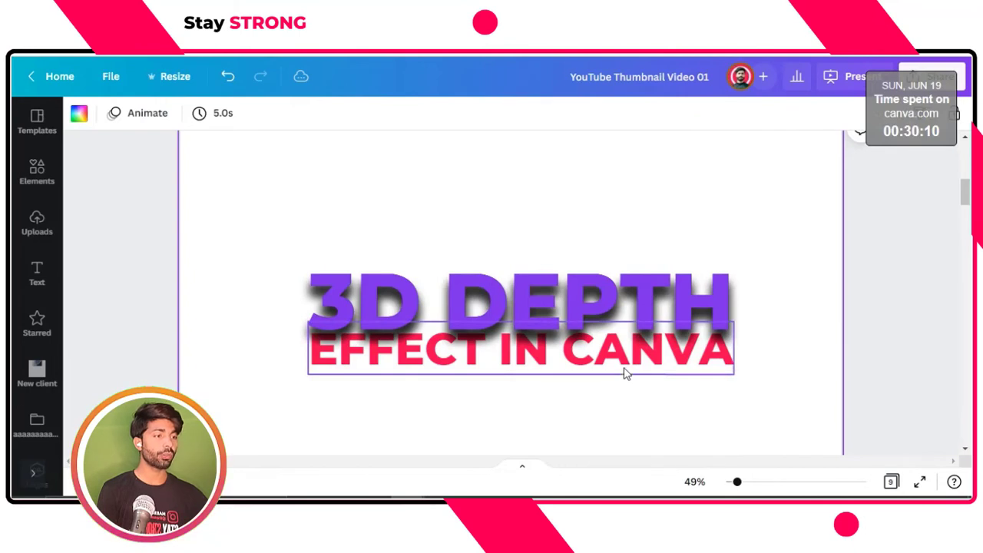
left_click(624, 373)
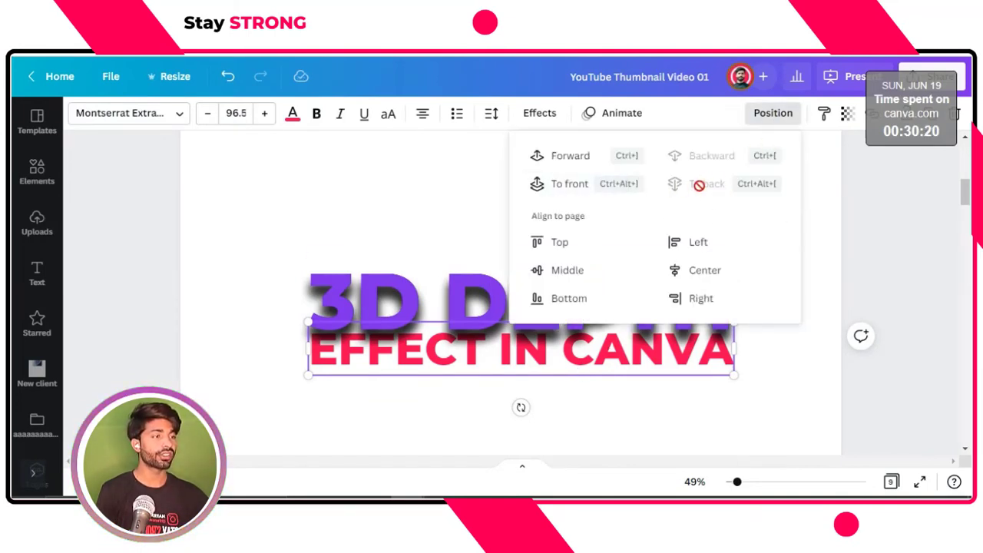
left_click(557, 188)
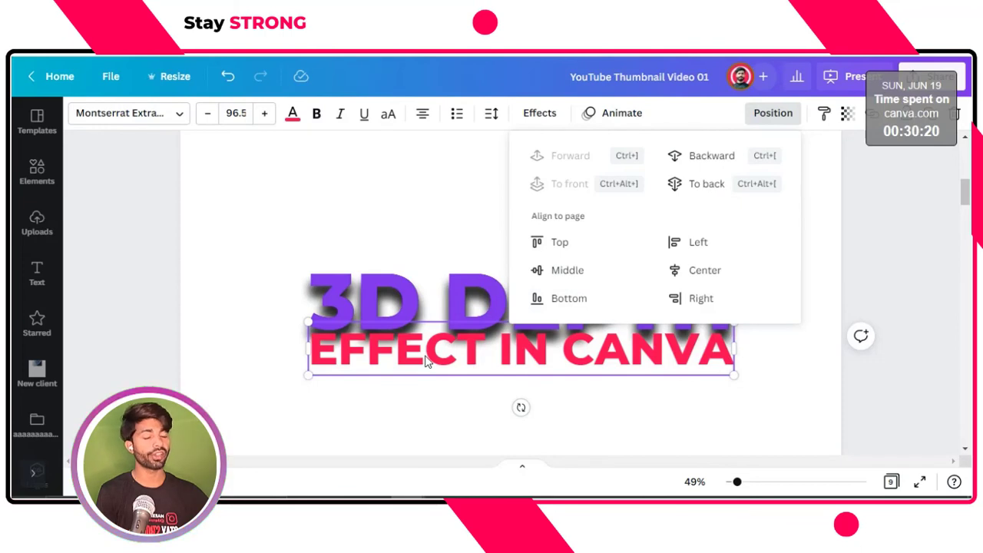
left_click(694, 188)
Deselect the text and view the finished design in full screen
left_click(414, 231)
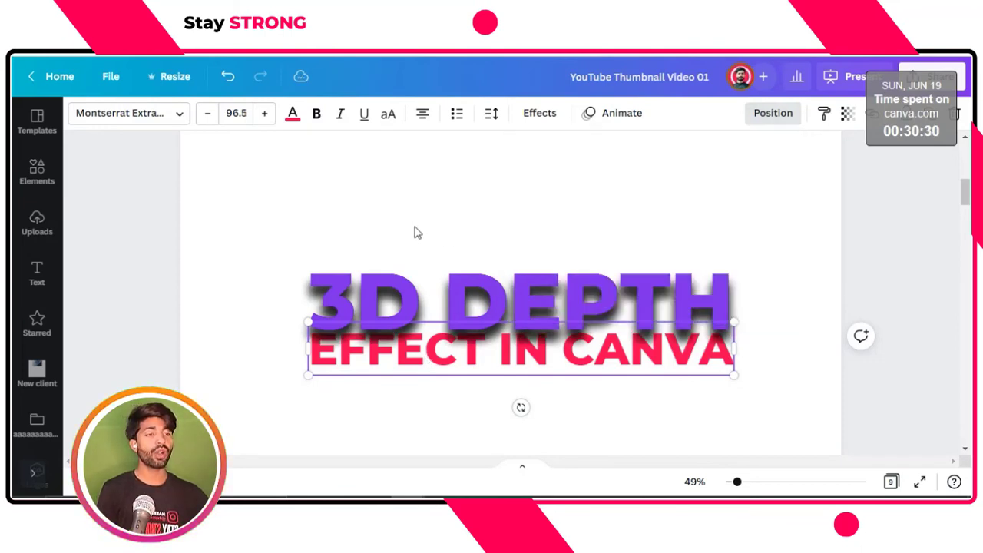
left_click(415, 232)
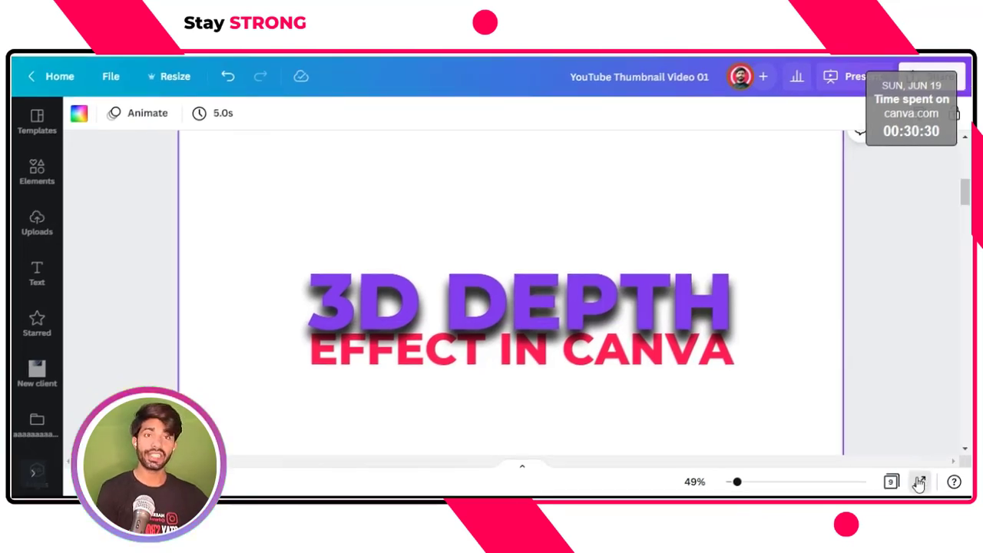
left_click(919, 481)
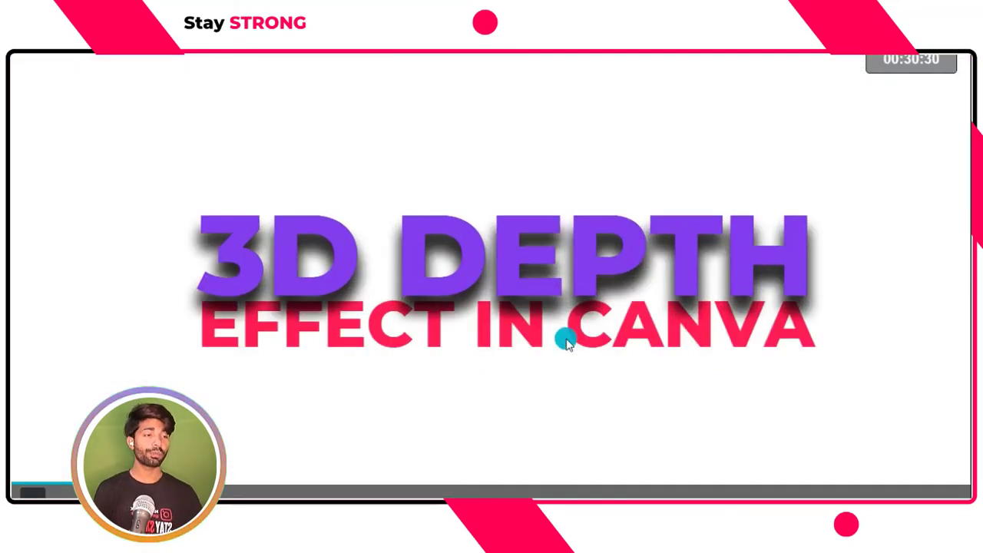